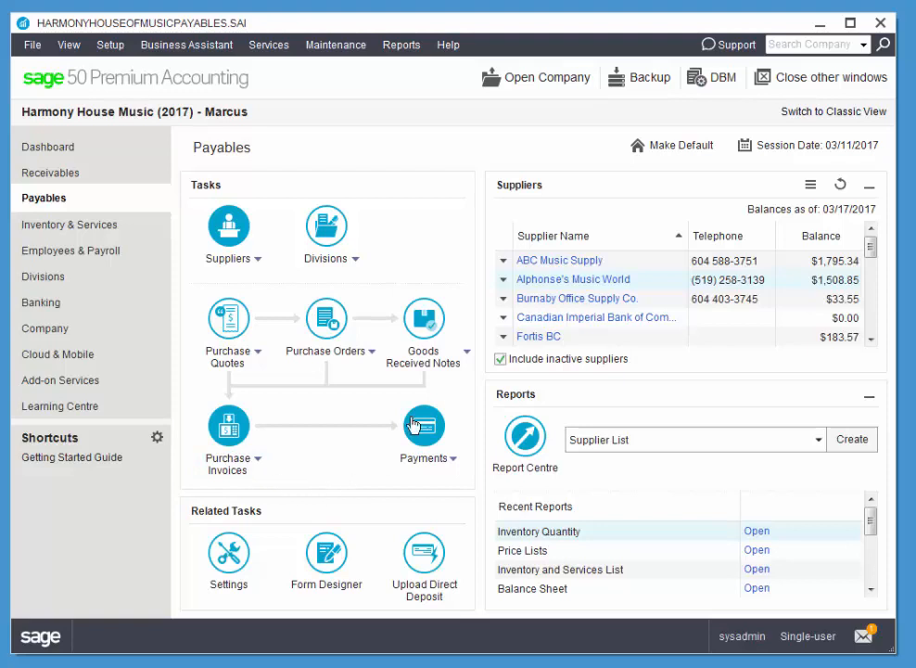
Start a new purchase order with Hamilton Music Centre as the supplier
click(327, 324)
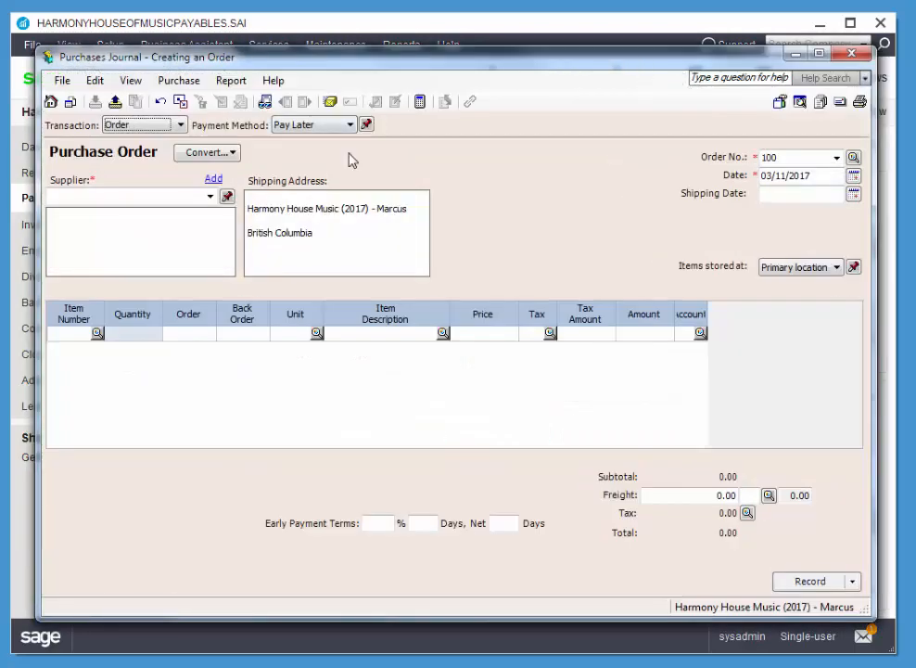
click(210, 196)
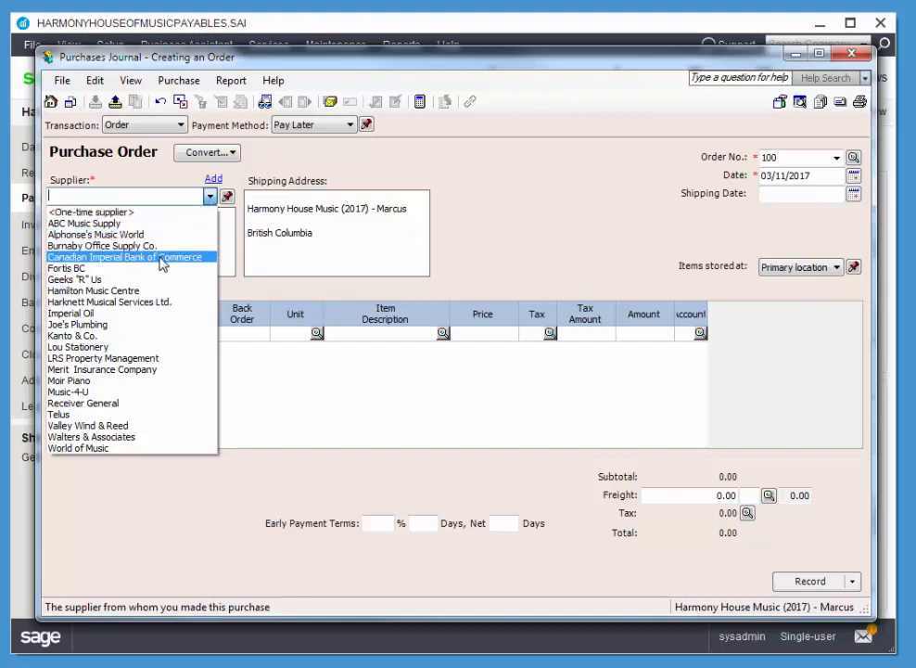
click(139, 292)
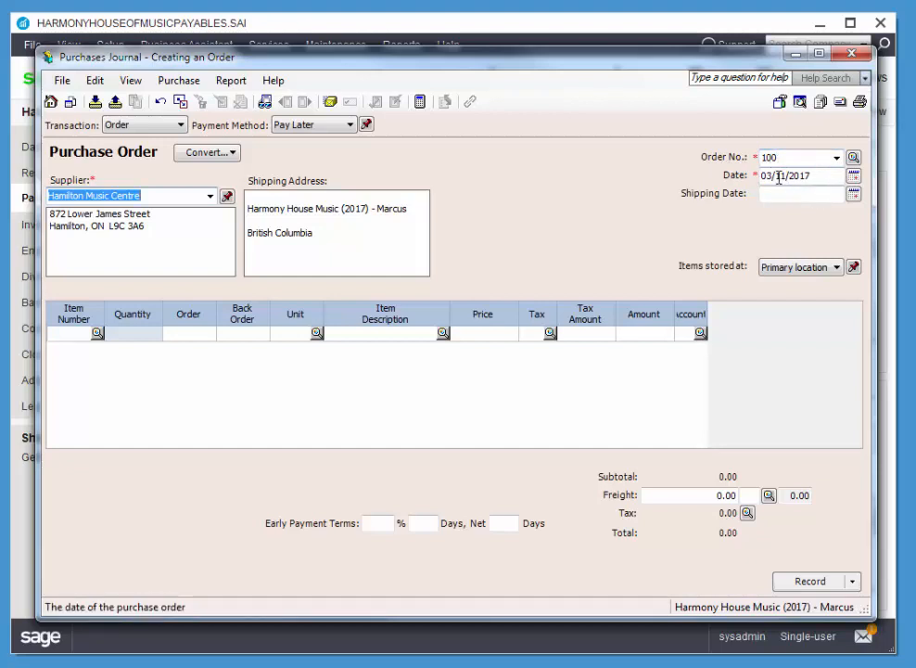
Set the order date to 03/09/2017 and the shipping date to 03/28/2017
click(853, 176)
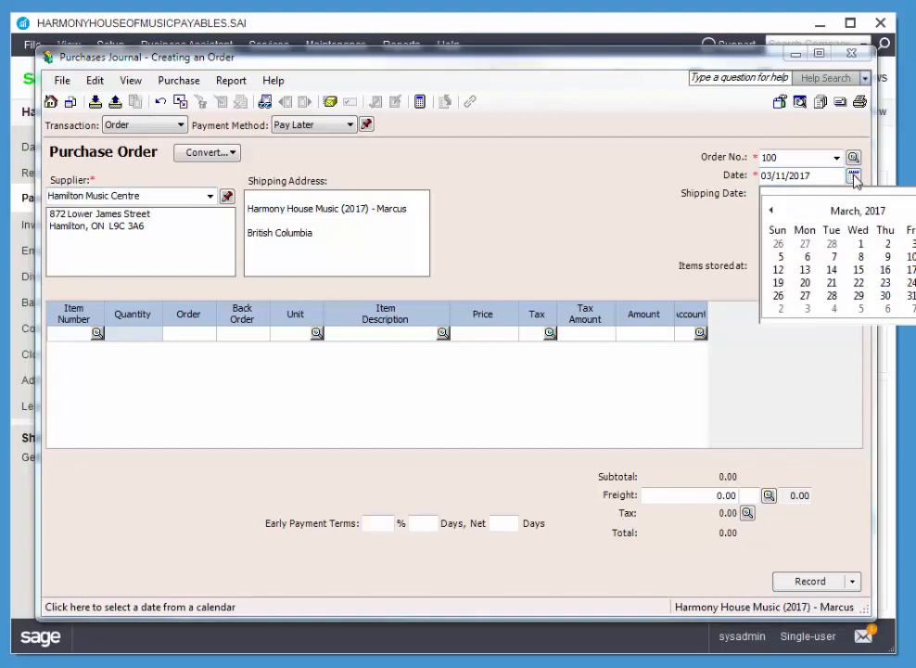
click(887, 256)
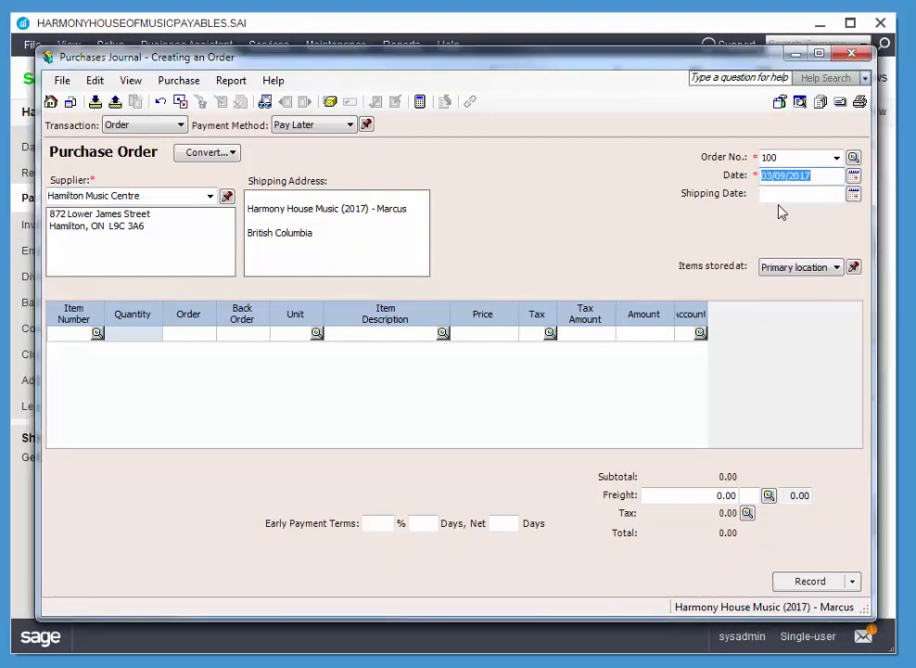
click(853, 194)
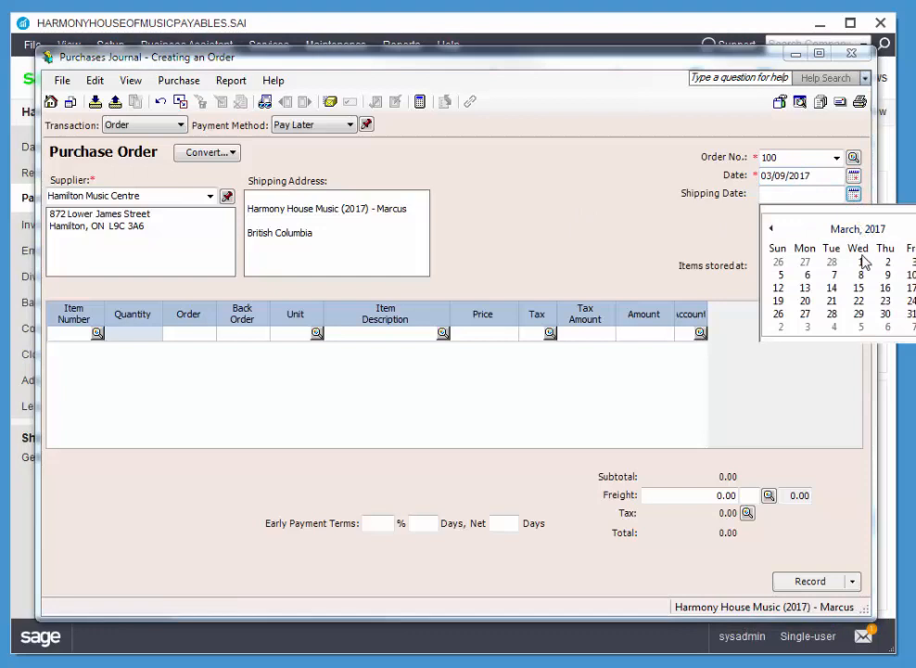
click(832, 314)
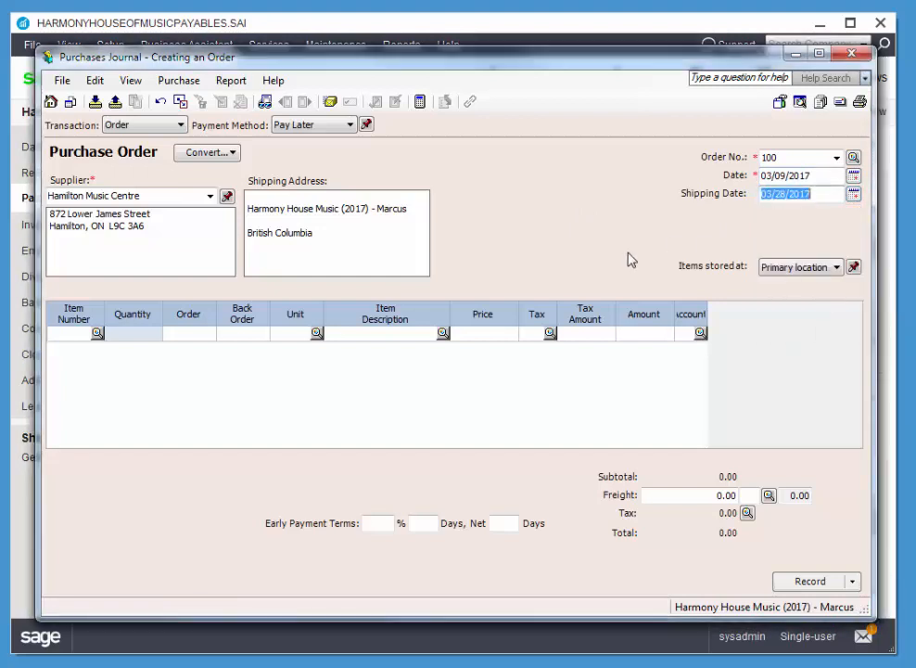
Add item A-102 Music Stand to the order with an order quantity of 15, a price of 14.95 and tax code G
click(63, 338)
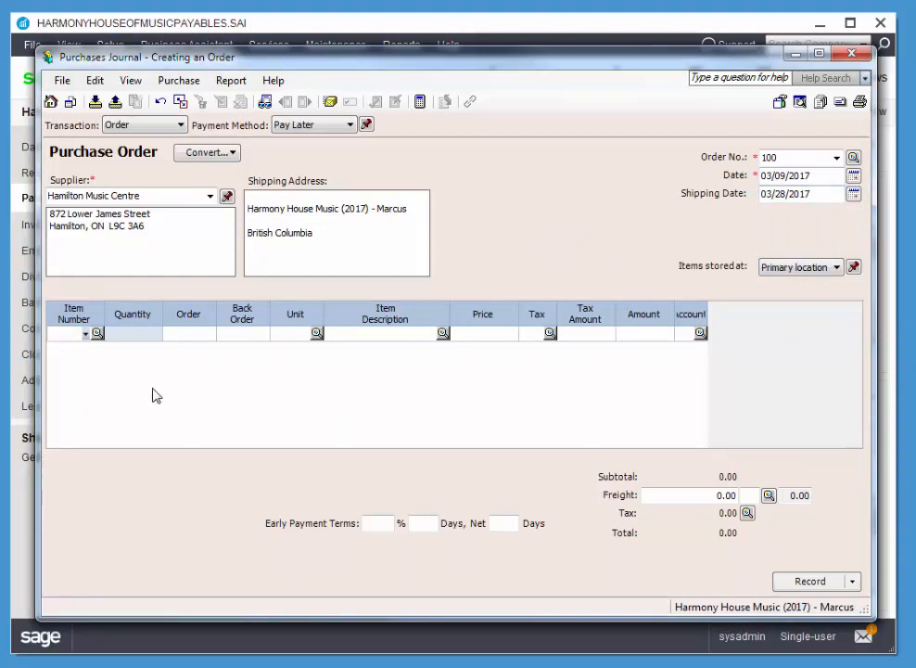
click(86, 333)
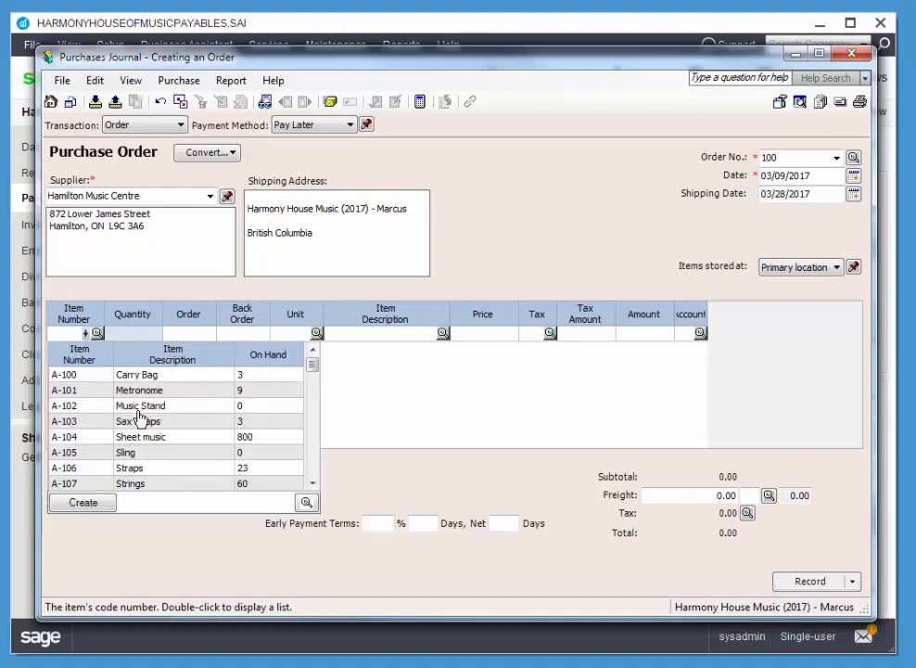
click(81, 410)
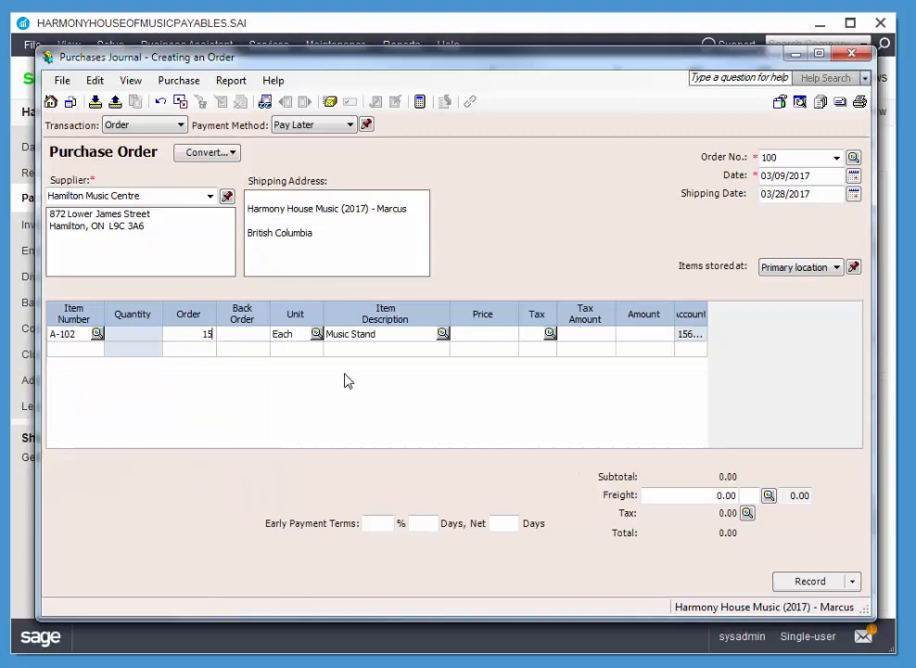
key(Tab)
click(482, 334)
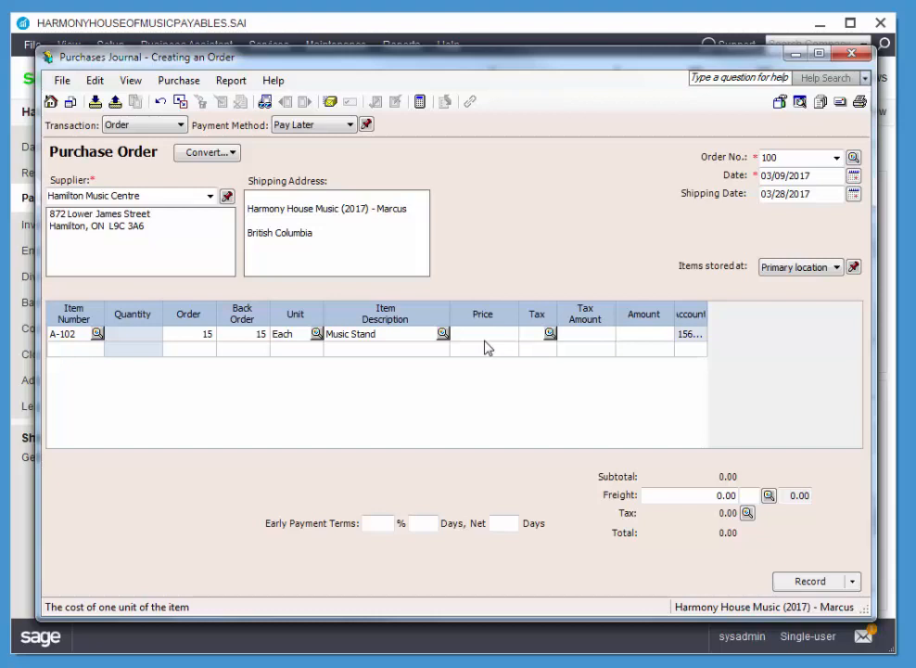
text(14.95)
key(Tab)
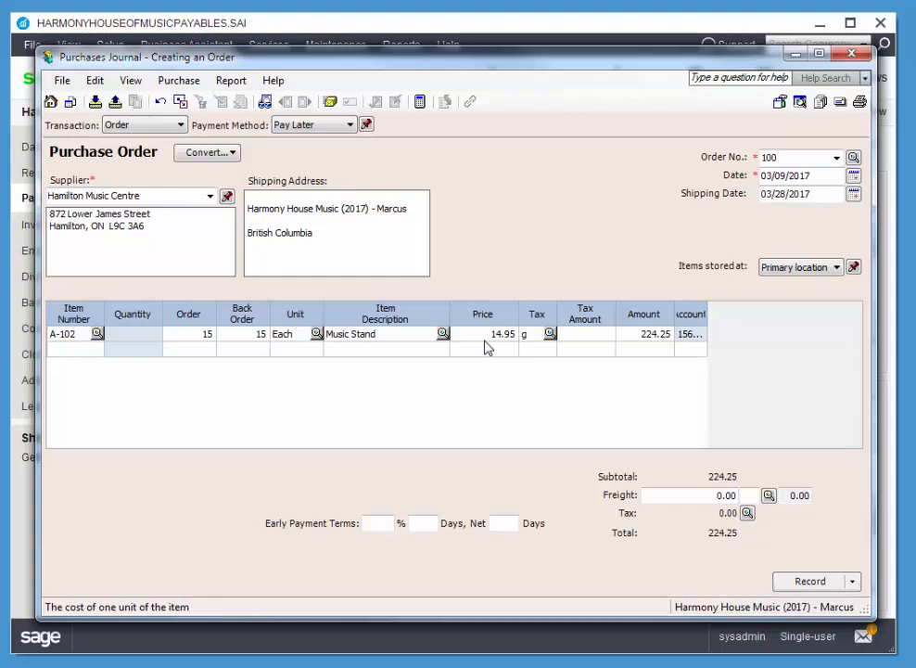
text(g)
key(Tab)
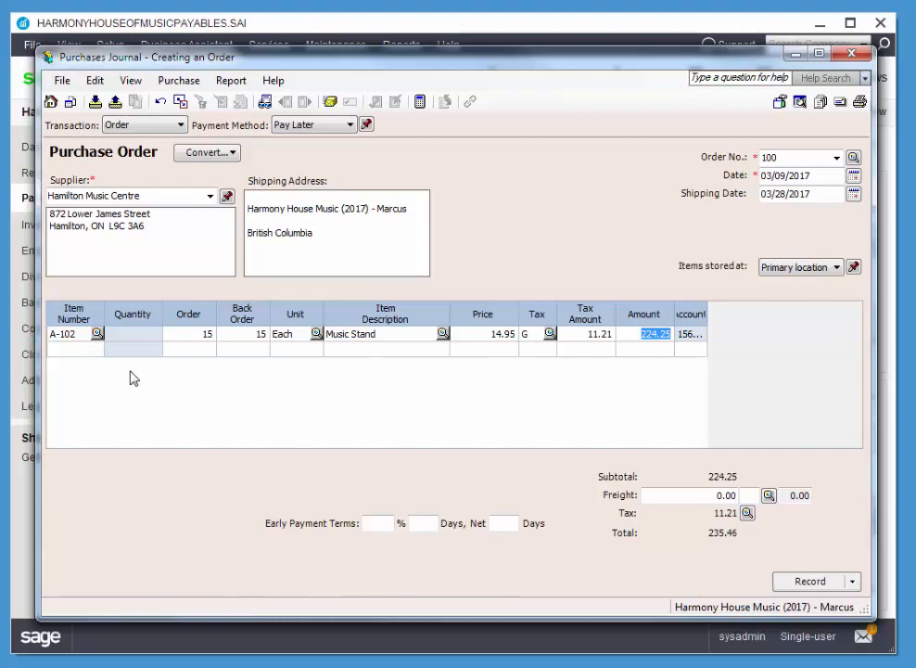
Add item W-122 Harmonica as the second order line with an order quantity of 20, a price of 12.75 and tax code G
click(59, 357)
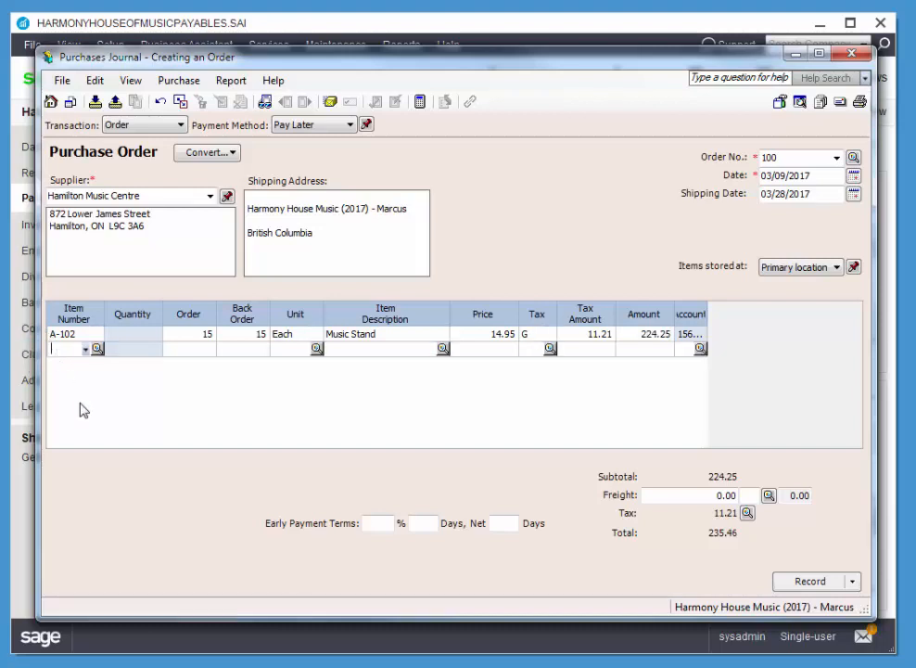
click(98, 348)
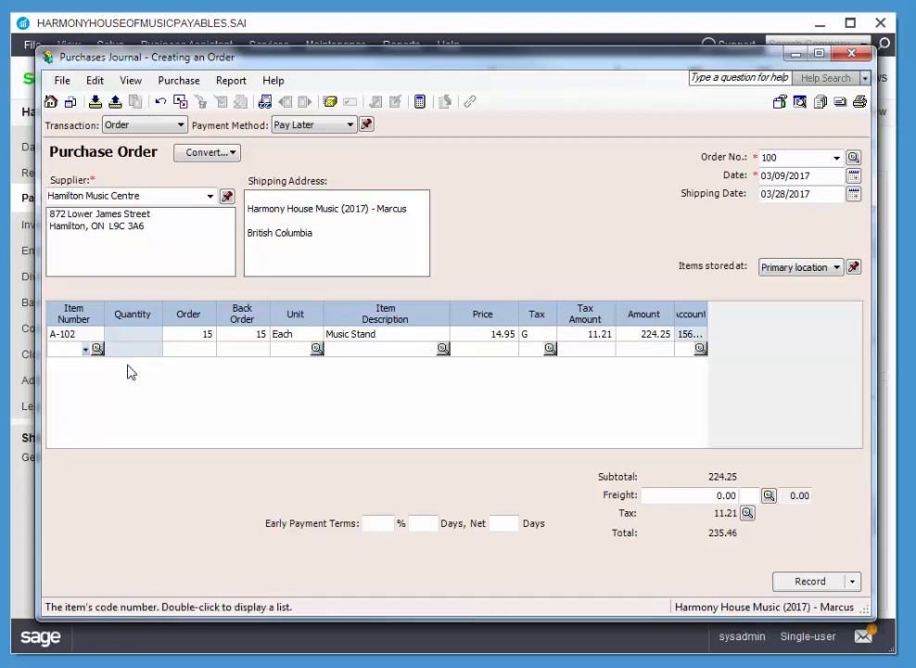
drag(608, 179, 625, 162)
drag(719, 288, 735, 410)
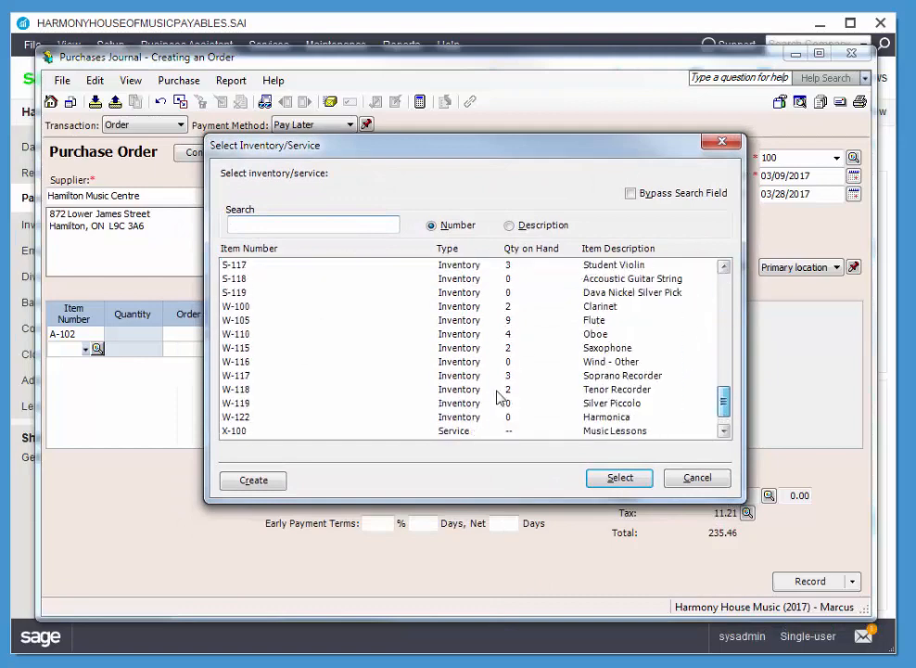
click(248, 419)
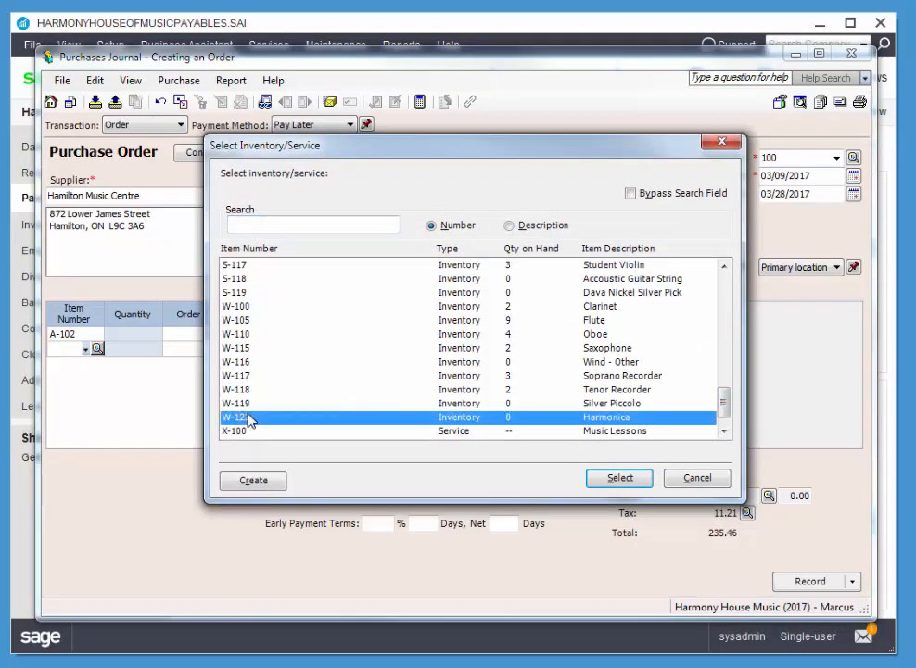
click(630, 482)
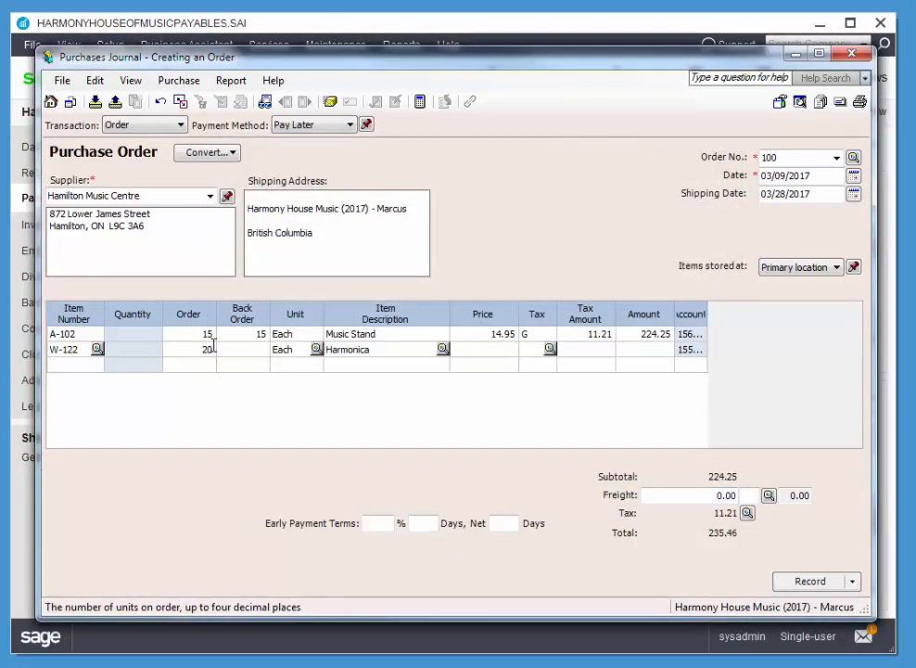
click(501, 349)
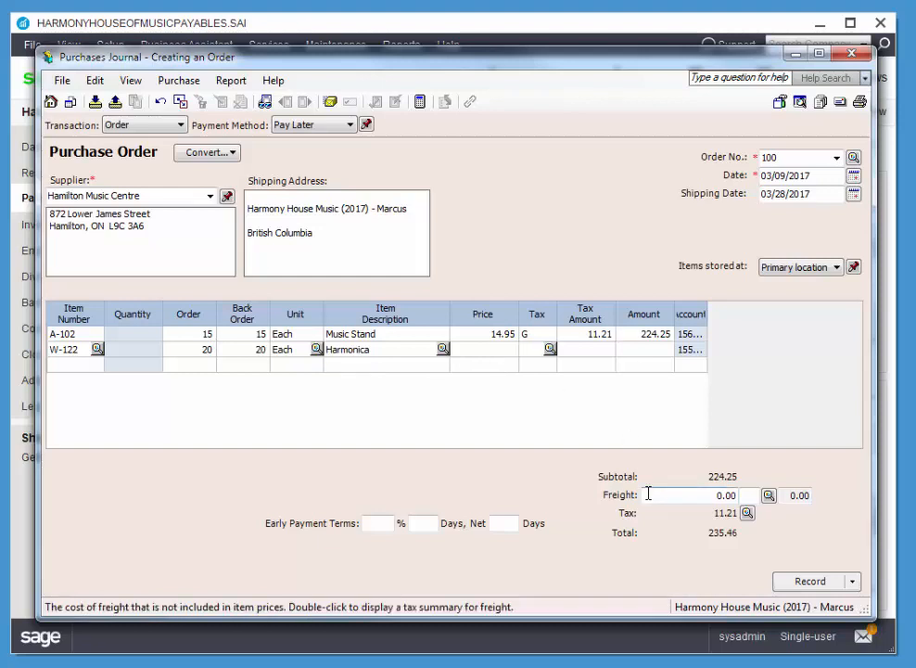
text(12.75)
key(Tab)
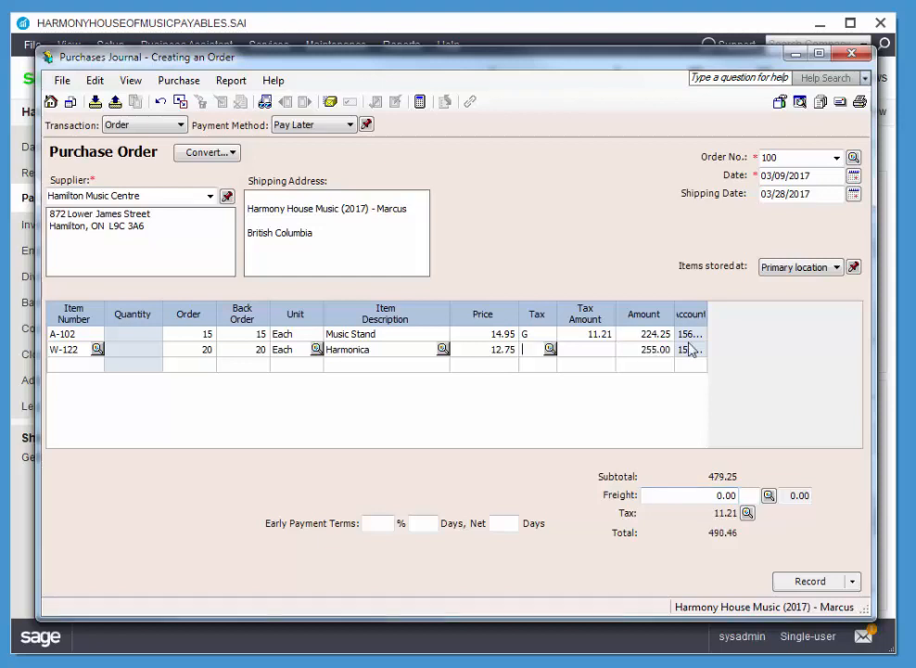
key(Tab)
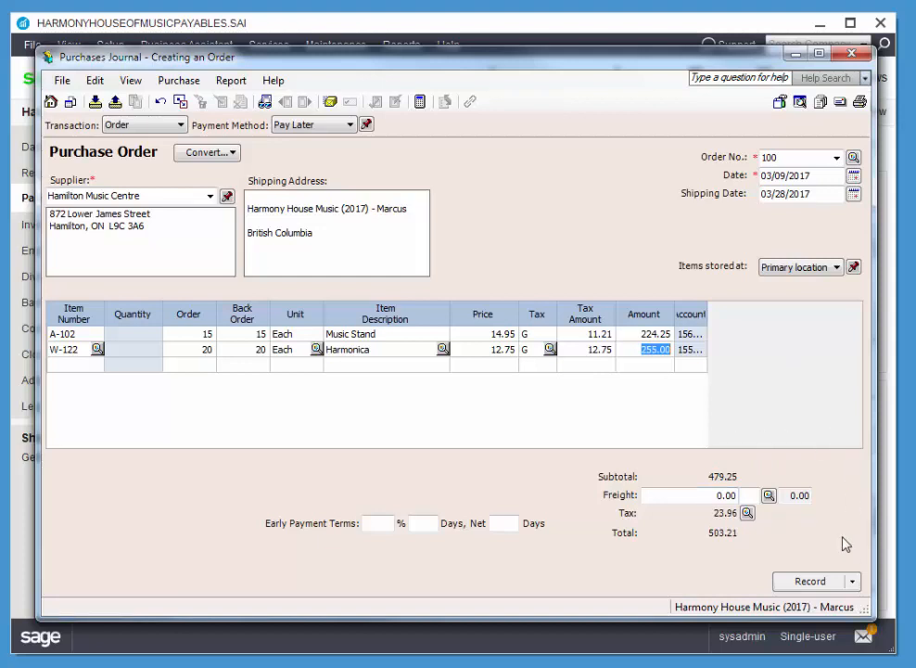
Enter a freight charge of 35.00 with tax code G on the purchase order
click(709, 496)
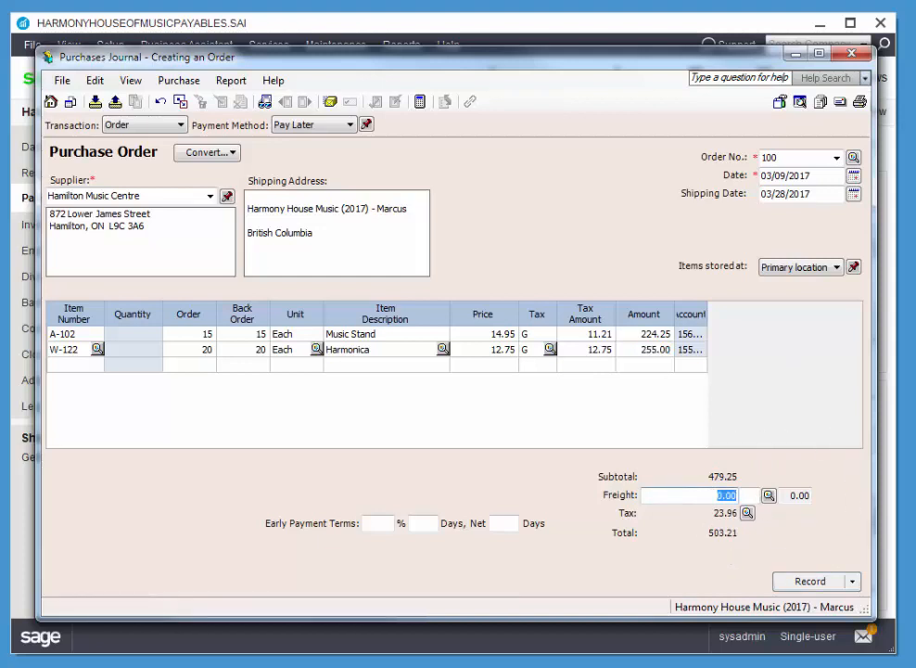
text(35)
key(Tab)
text(g)
key(Tab)
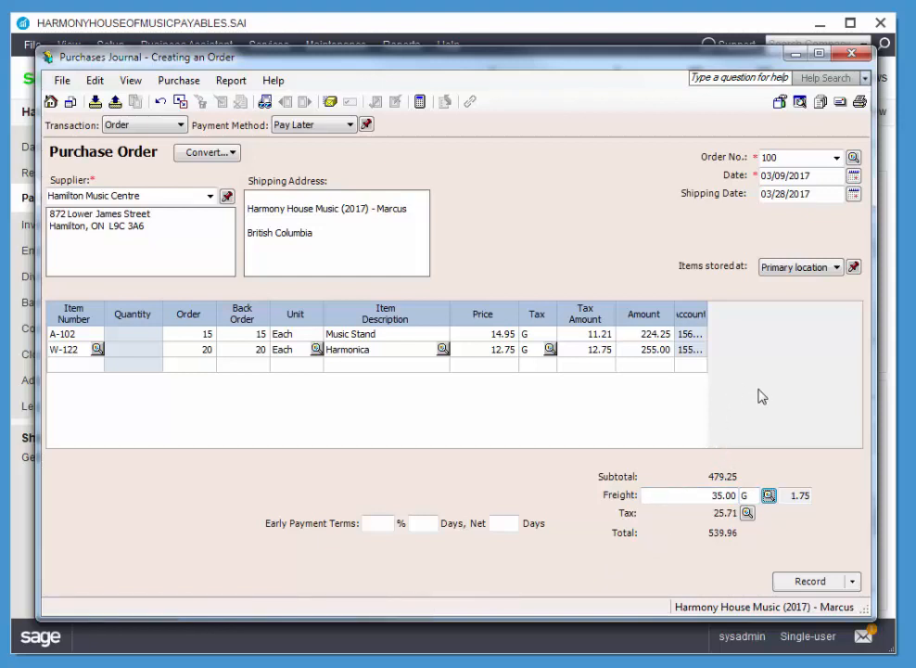
Set FedEx as the shipper in the order's shipment tracking details
click(331, 104)
click(584, 314)
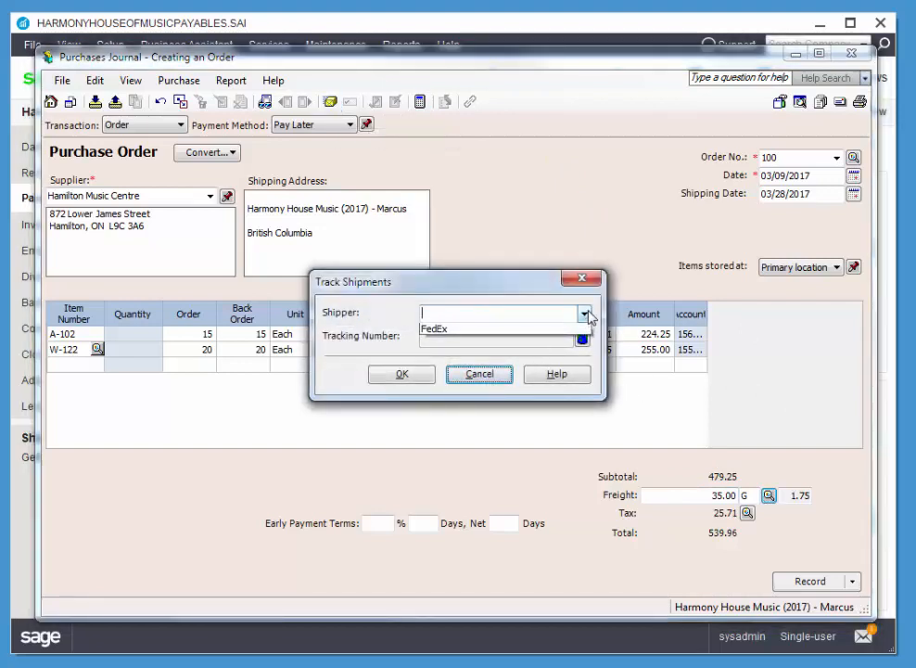
click(508, 330)
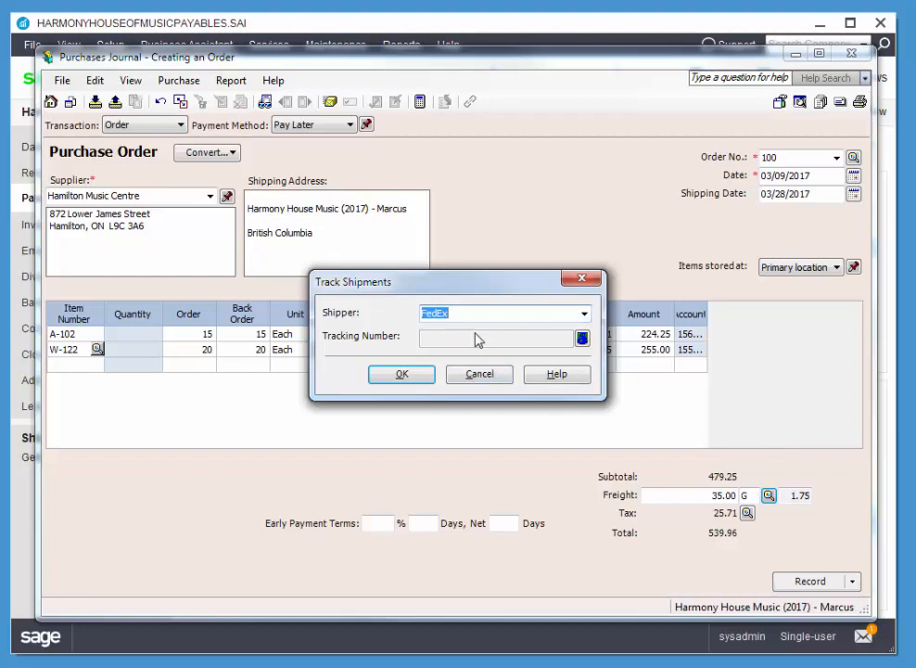
drag(450, 284, 583, 258)
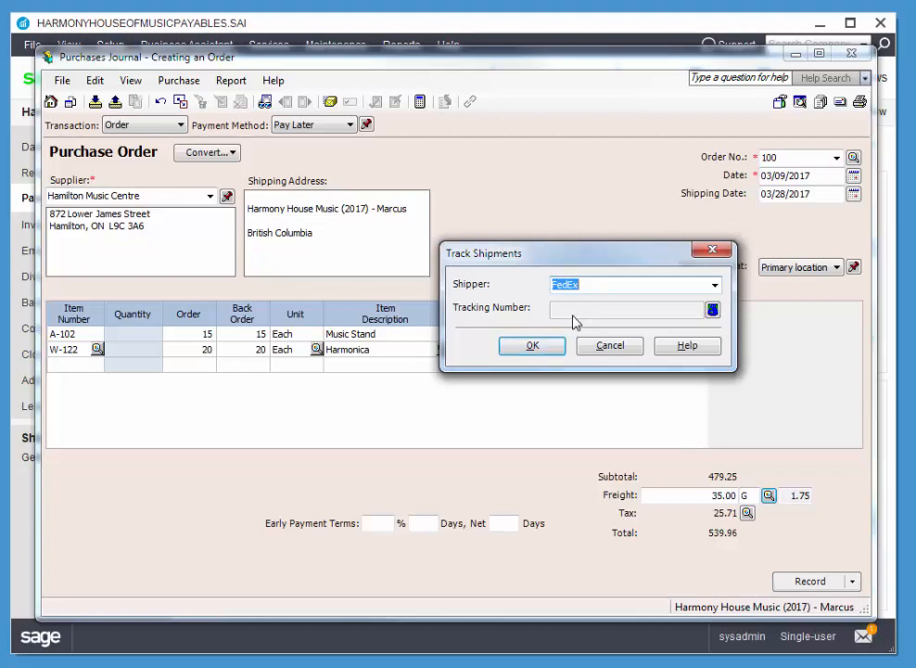
click(538, 351)
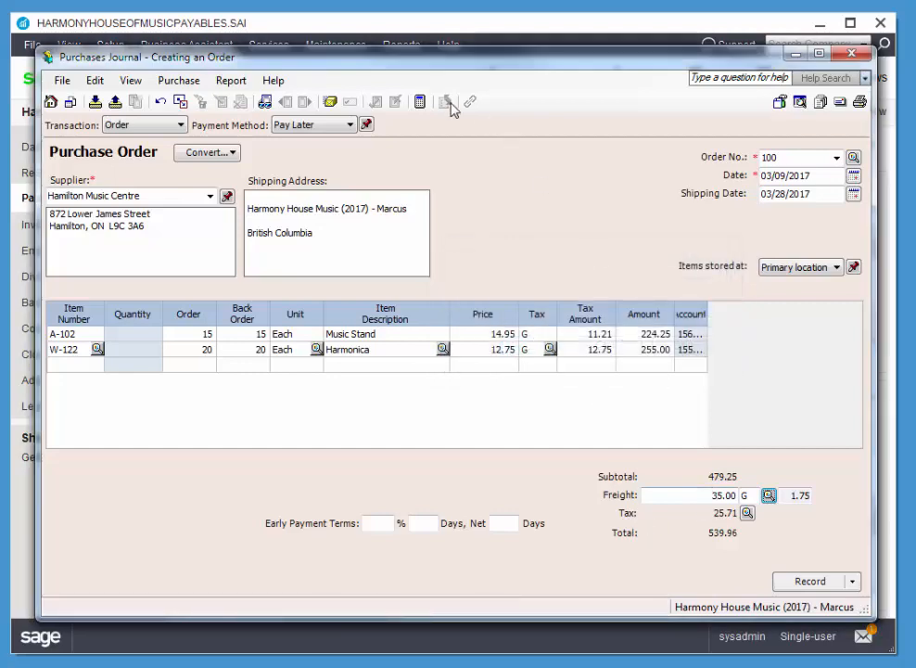
Display the purchases journal entry for the order to review it, and close the report
click(231, 82)
click(261, 100)
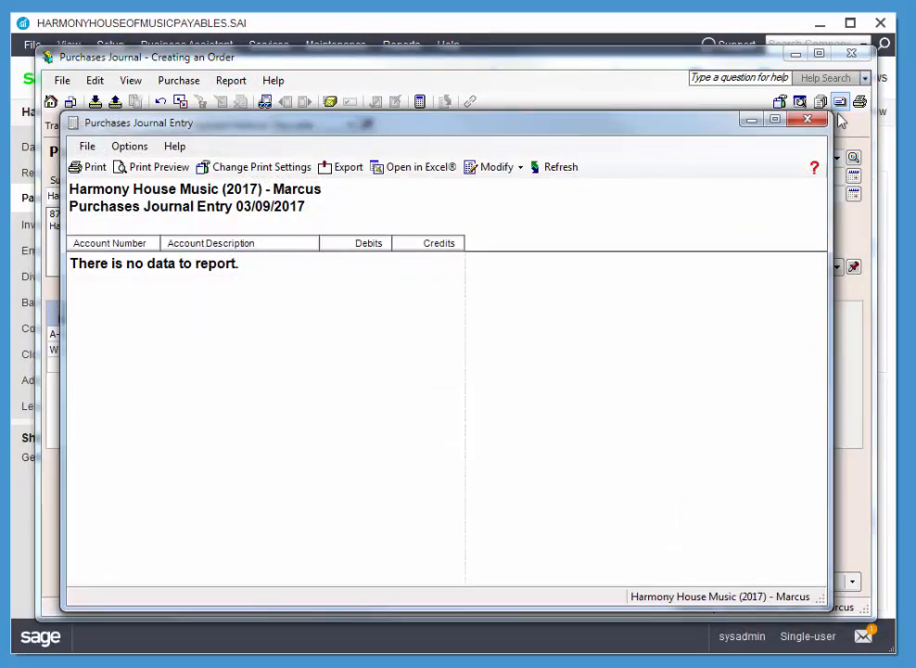
click(808, 122)
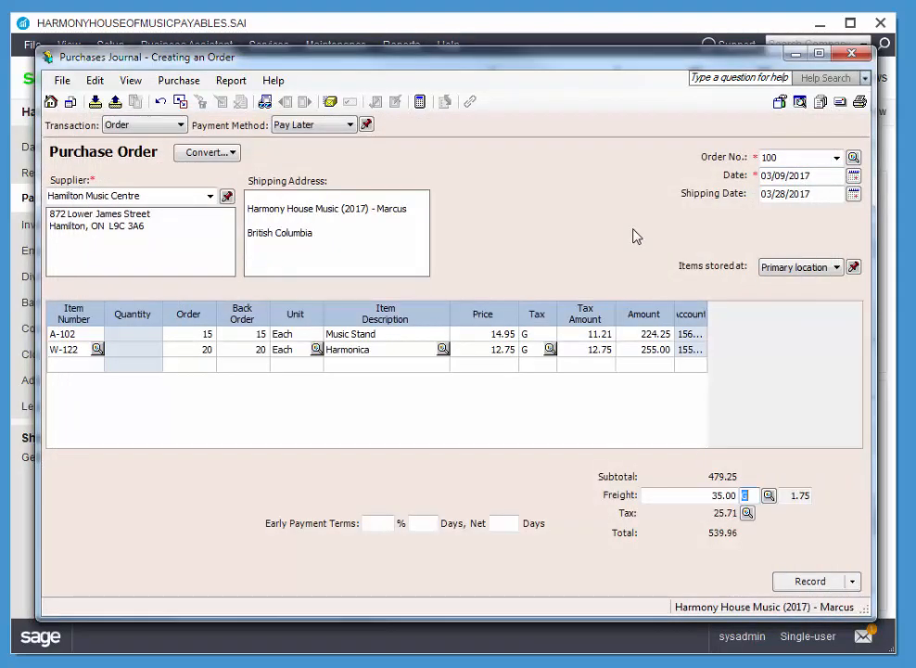
Widen the Account column of the order lines, and record the purchase order and close the Purchases Journal
drag(708, 318, 757, 320)
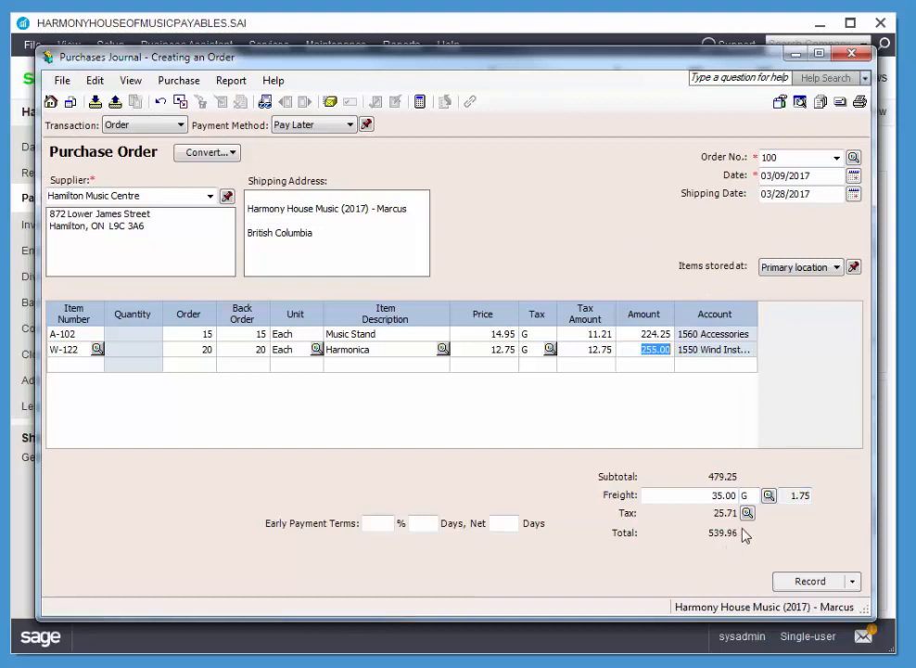
click(811, 581)
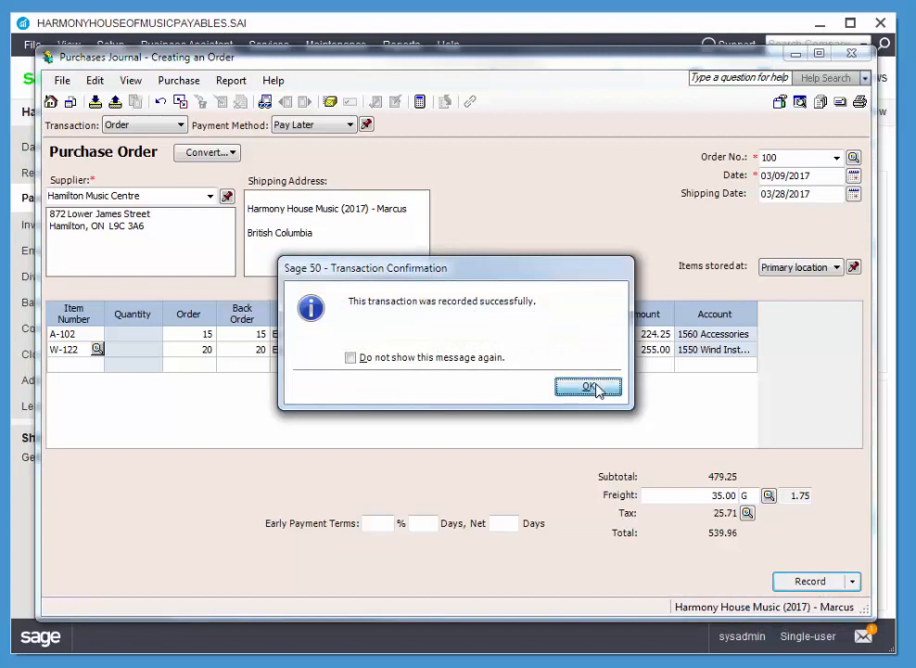
click(590, 387)
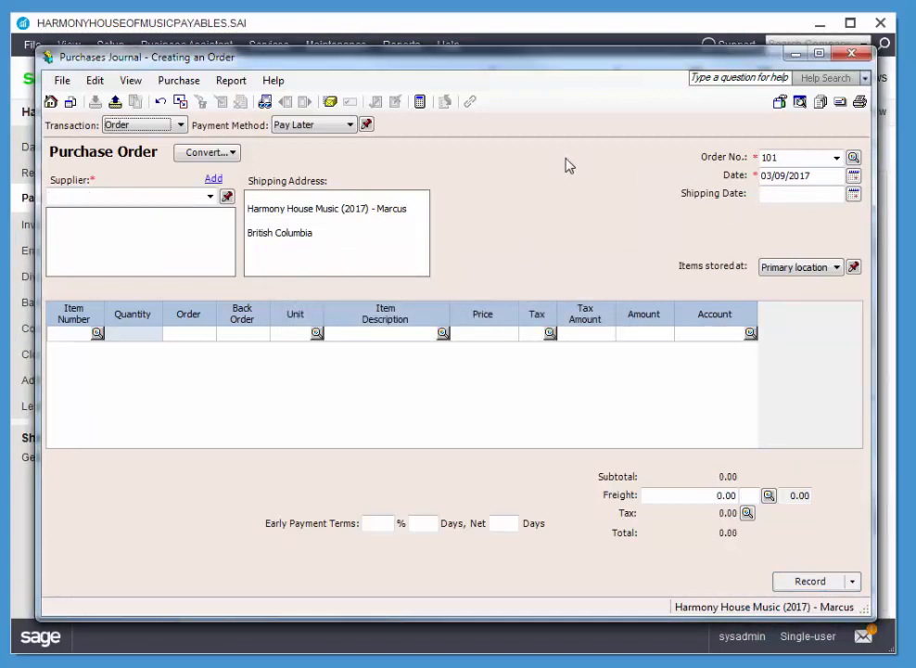
click(852, 54)
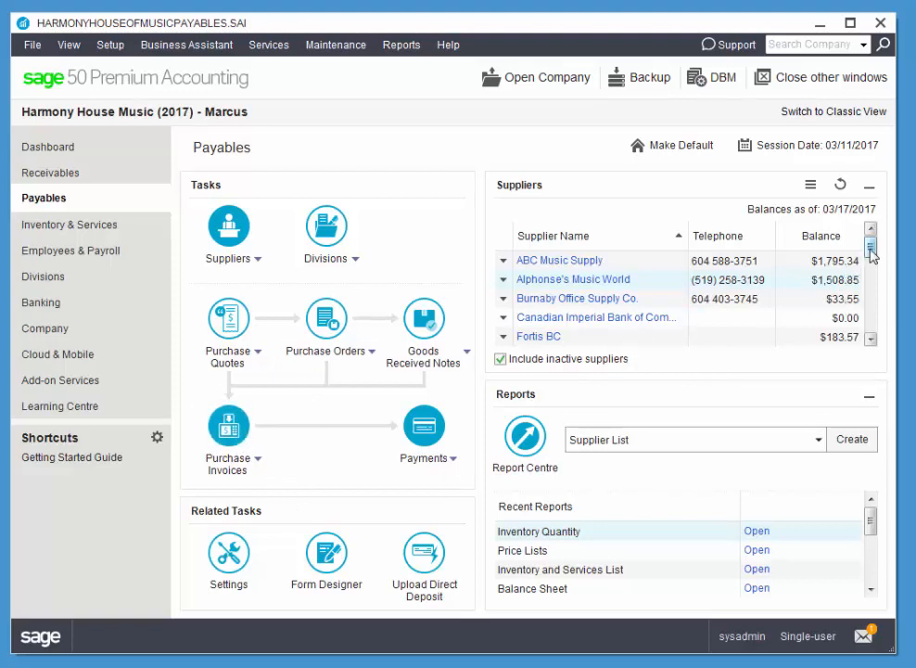
Start an invoice for Hamilton Music Centre from the supplier list, load its outstanding purchase order, and discard the invoice
drag(870, 243, 873, 275)
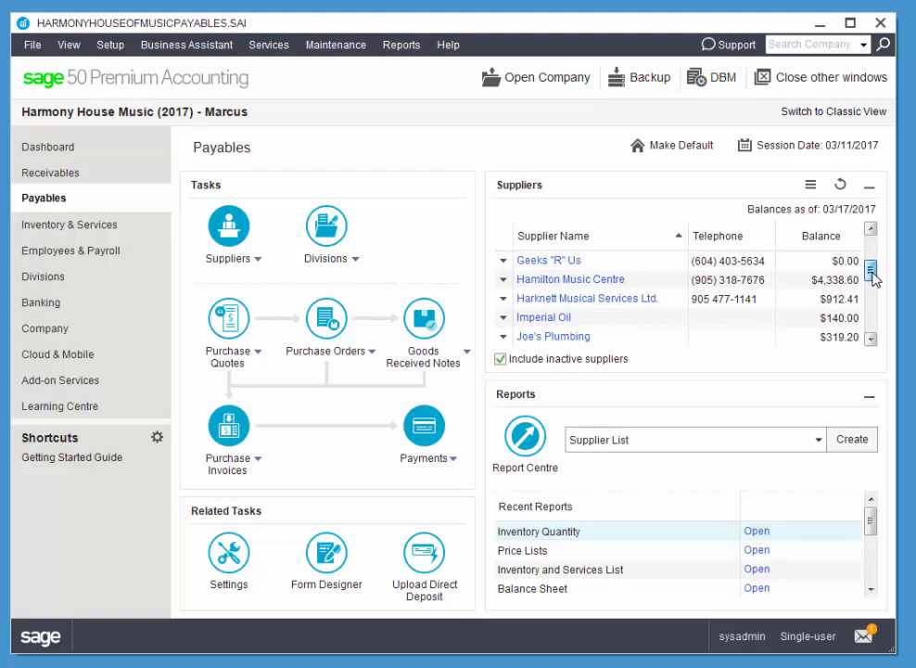
click(504, 280)
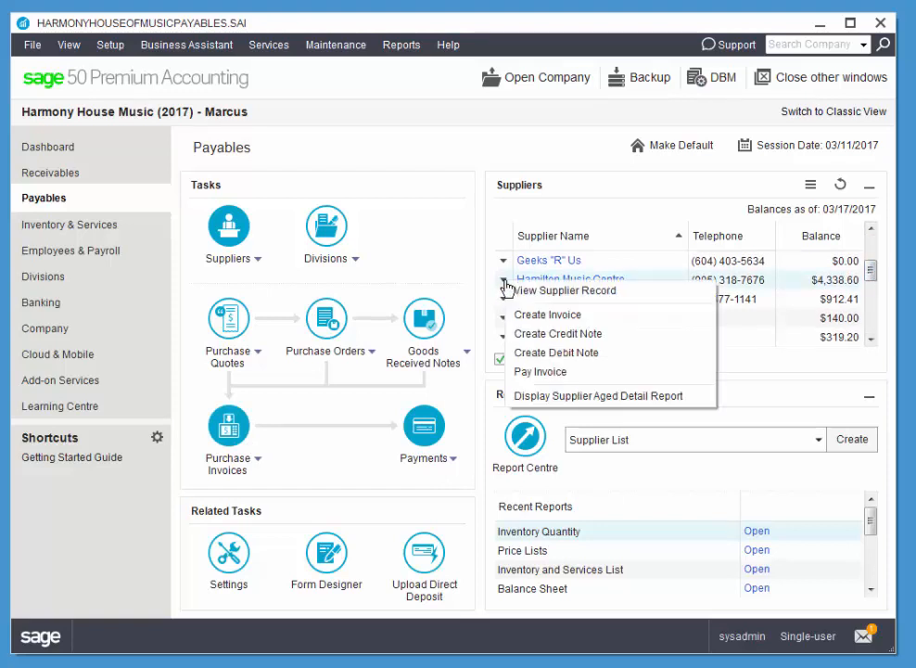
click(565, 319)
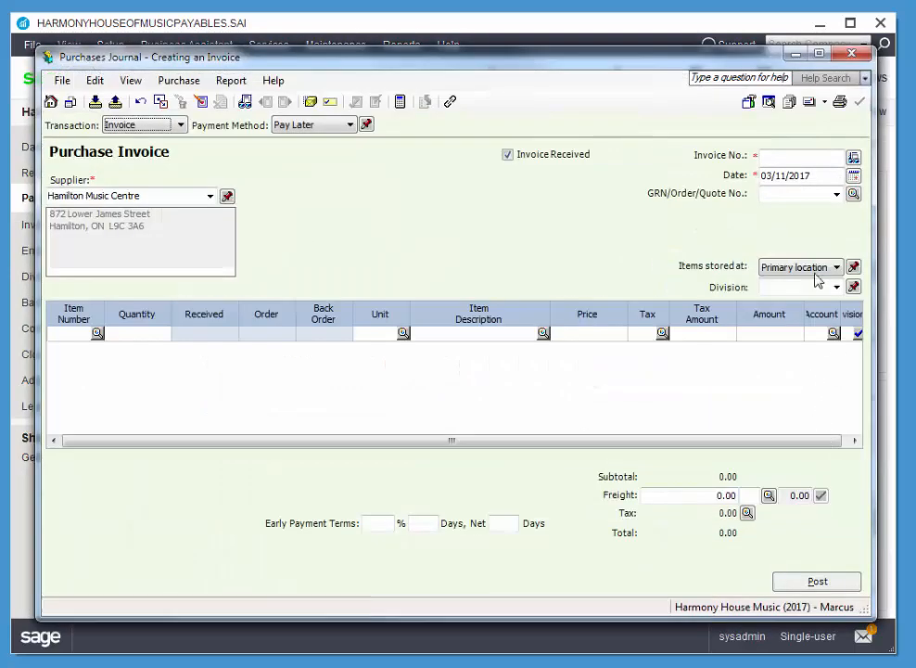
click(835, 195)
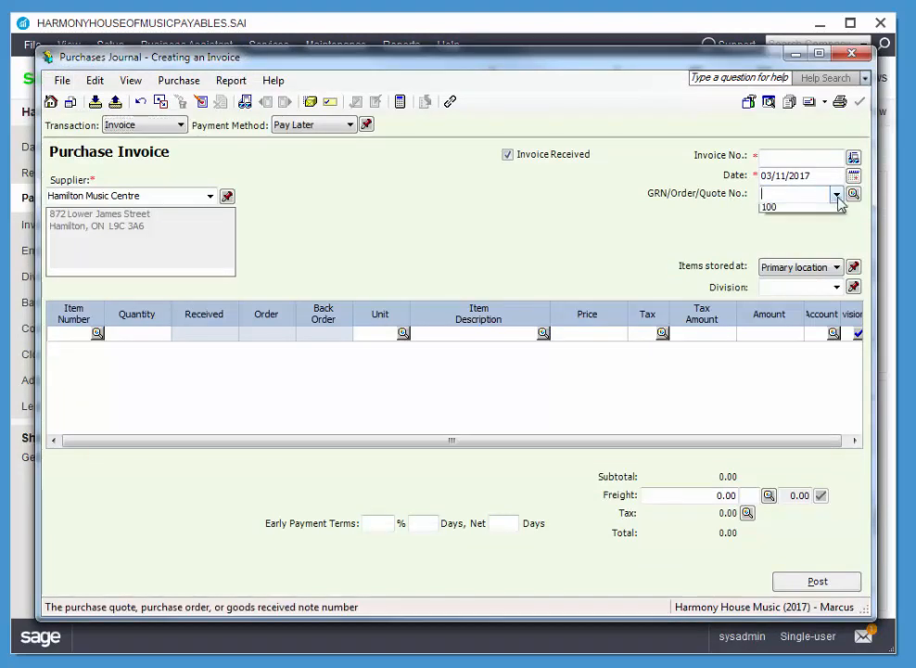
click(775, 210)
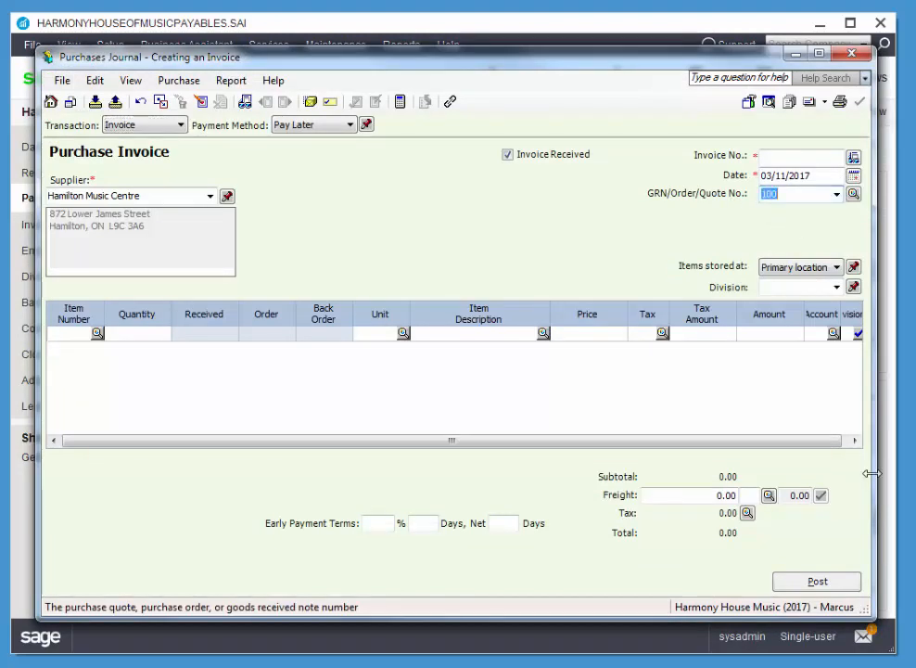
key(Tab)
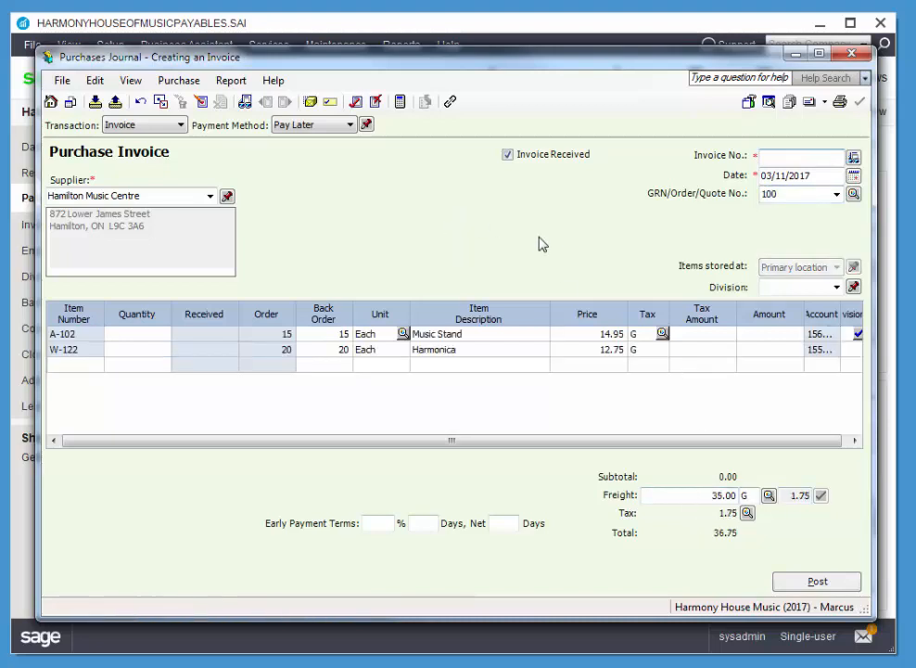
click(851, 55)
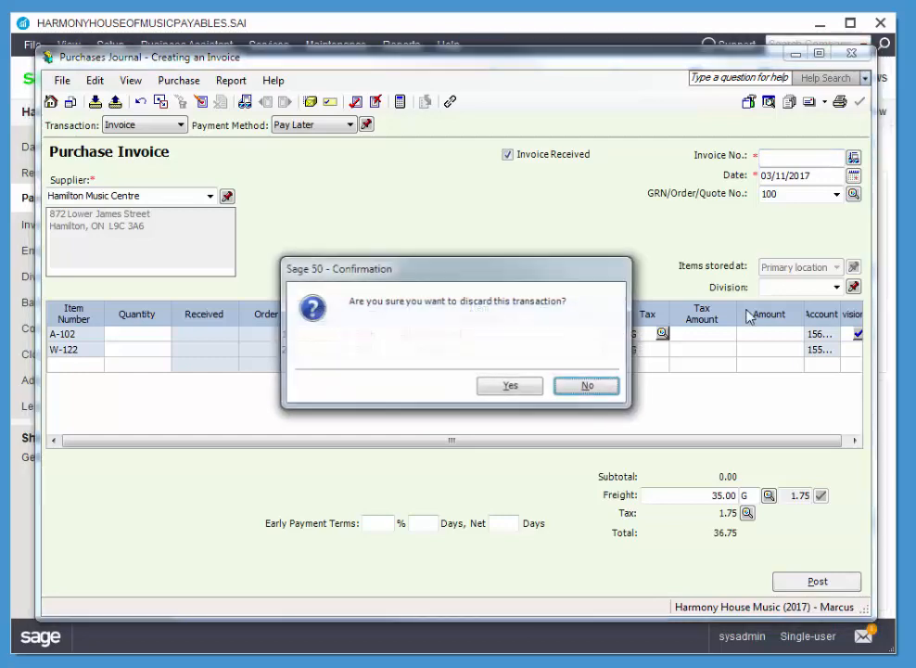
click(527, 390)
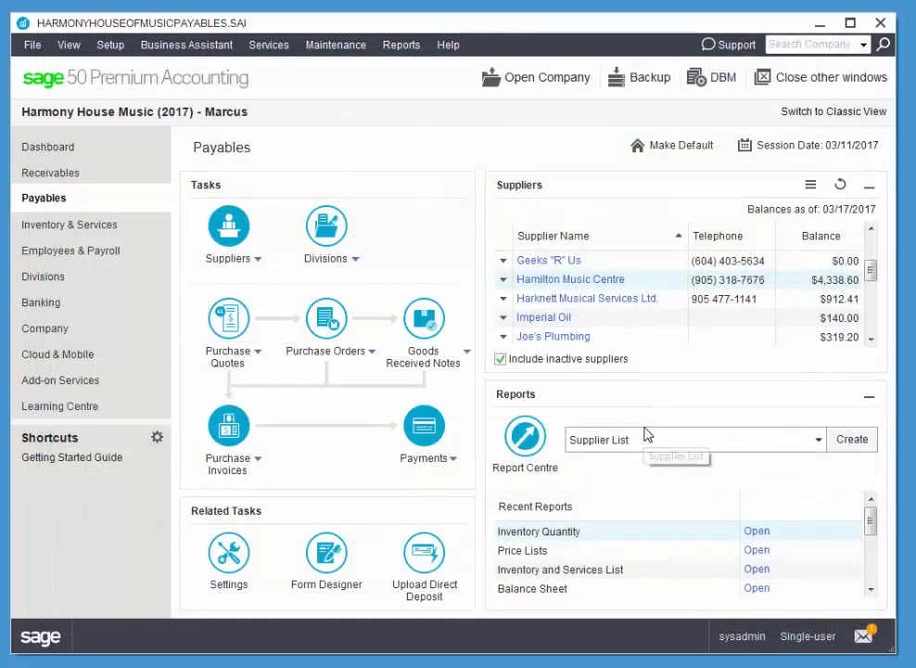
Look up the Hamilton Music Centre purchase order, switch its transaction type to Invoice, and discard the invoice
click(256, 353)
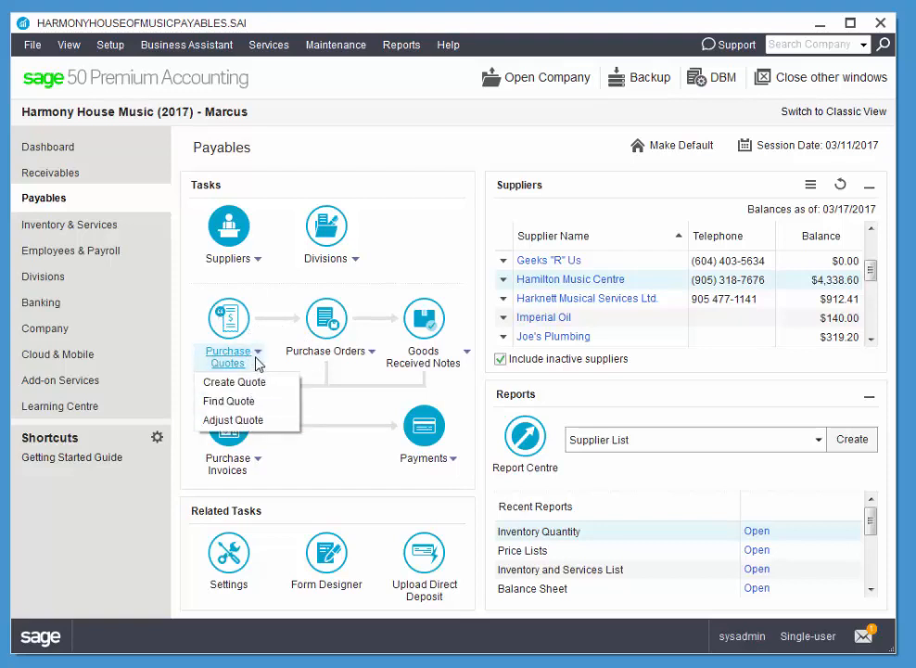
click(371, 353)
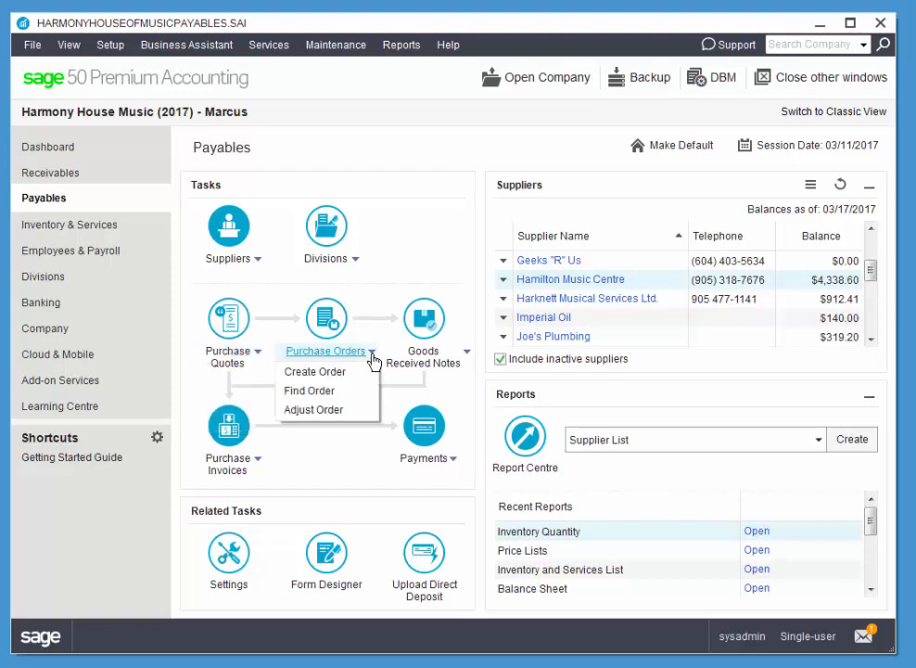
click(330, 397)
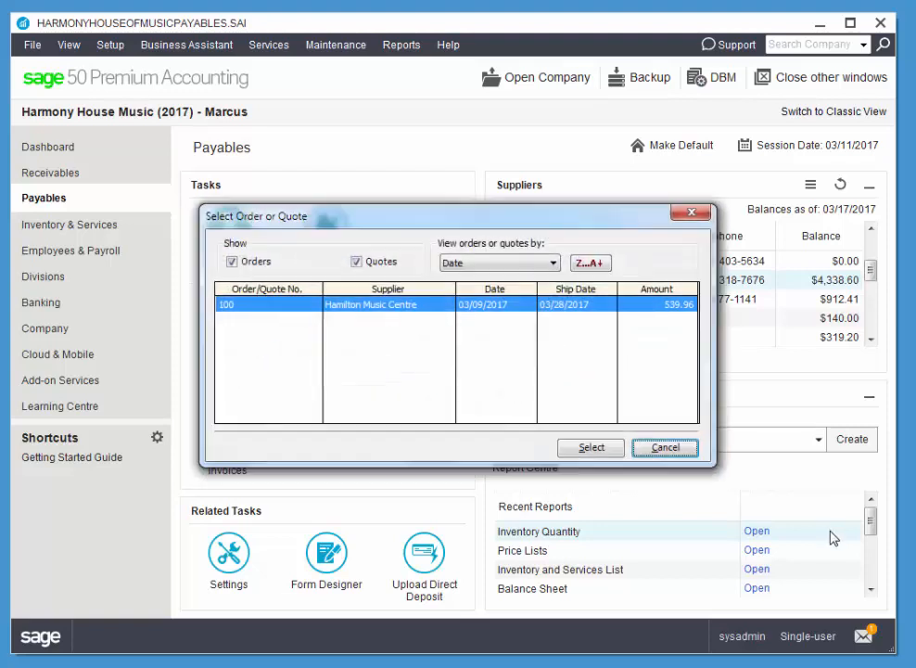
click(589, 450)
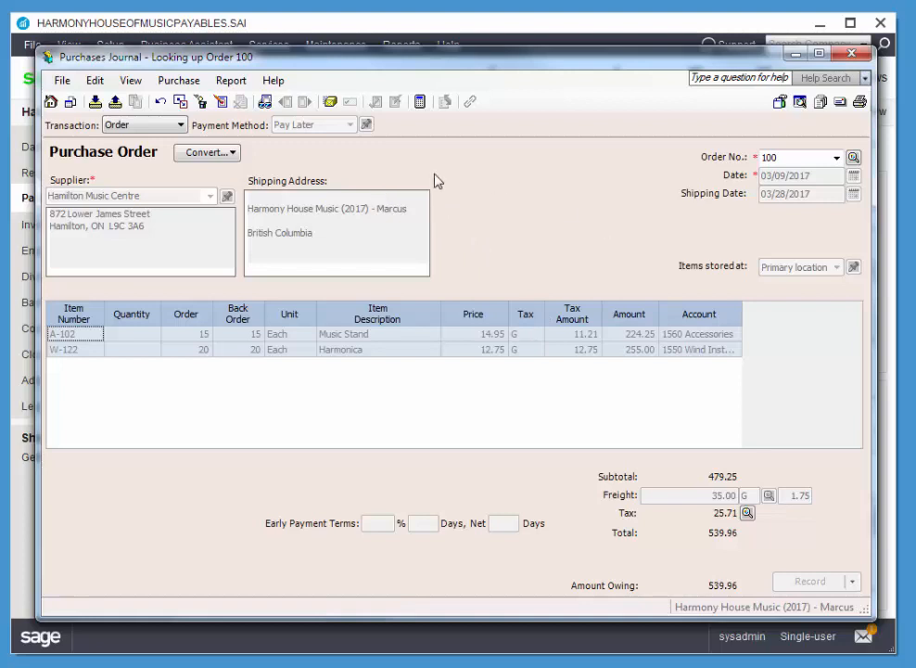
click(182, 129)
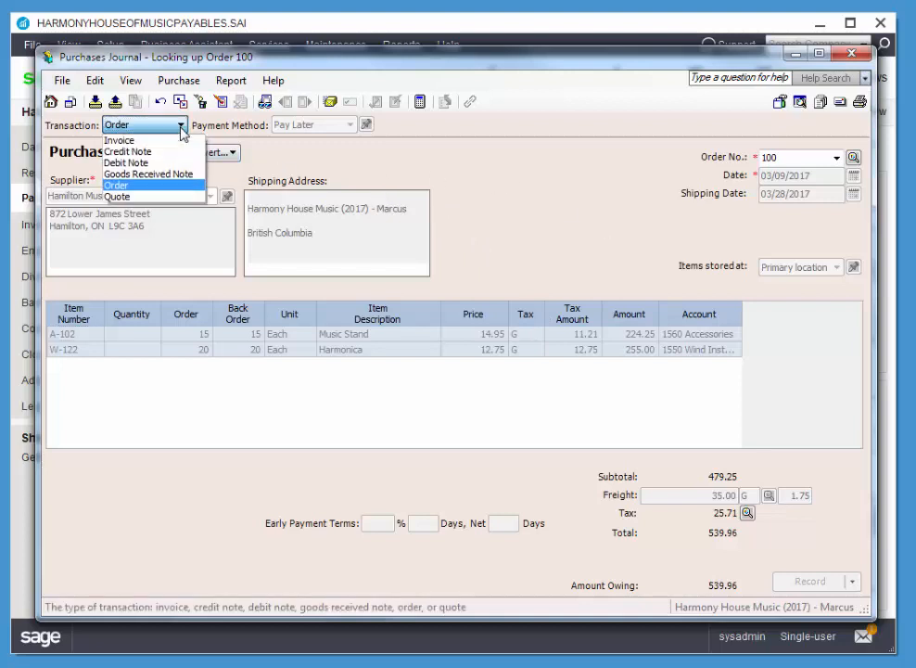
click(156, 140)
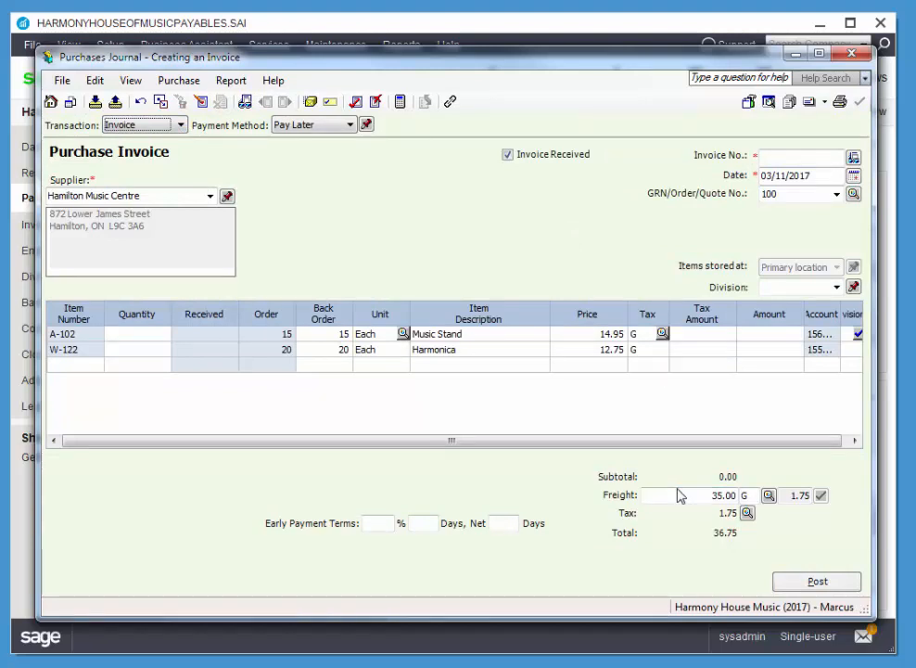
click(854, 57)
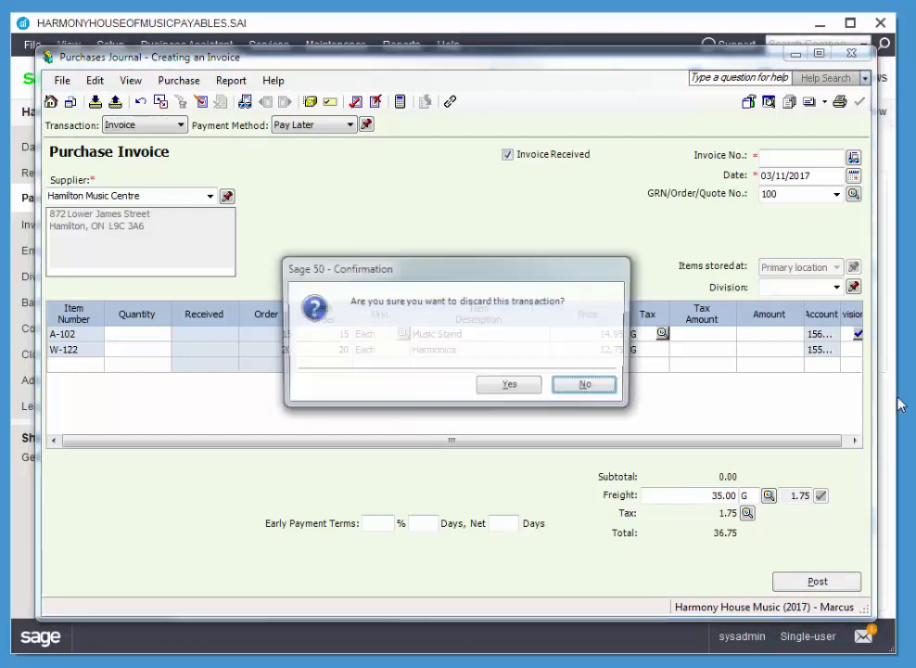
key(Return)
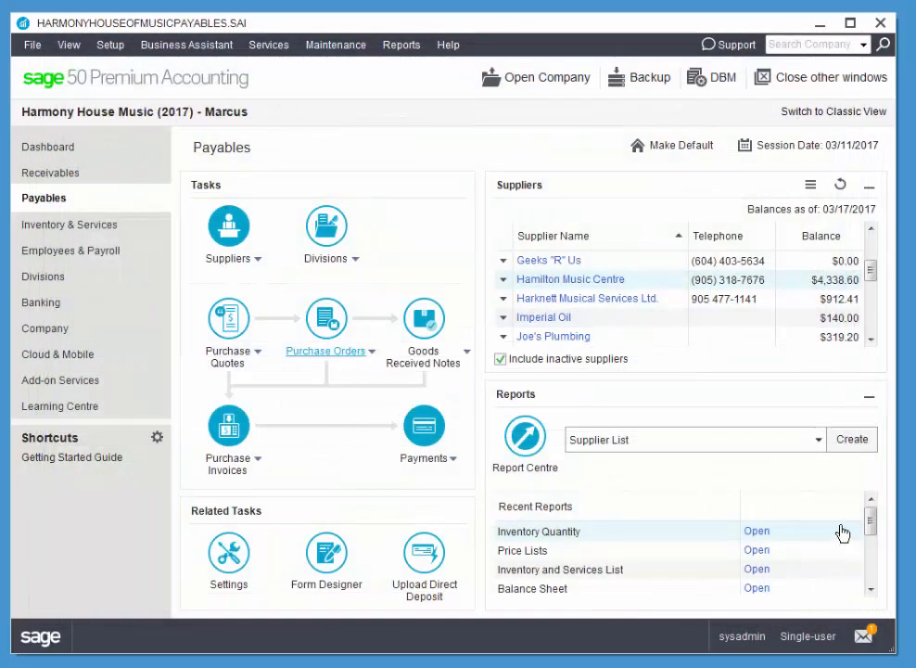
Find the purchase orders due by 03/28/2017 in the Daily Business Manager and turn the Hamilton Music Centre order into an invoice
click(714, 78)
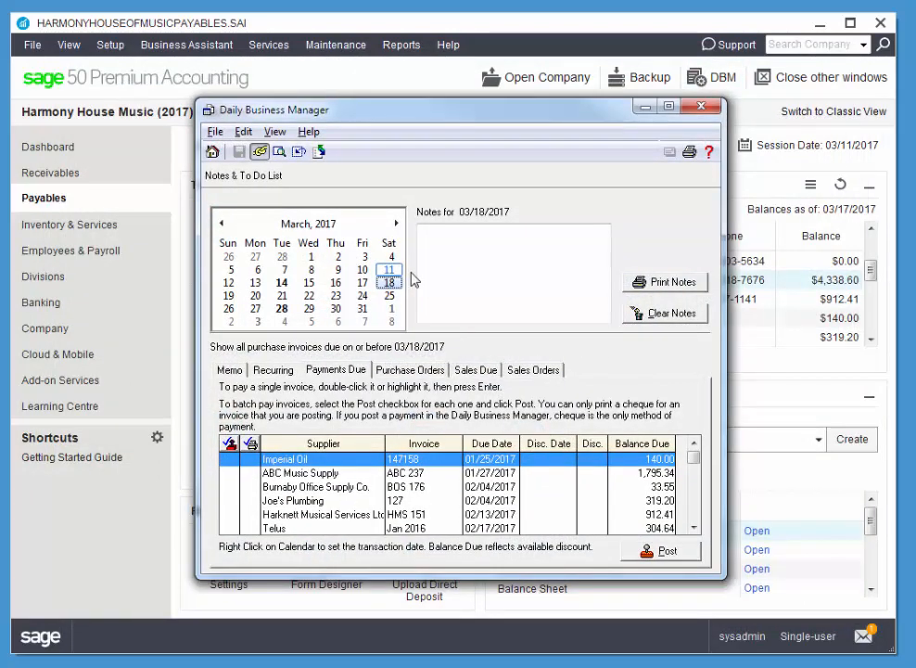
click(281, 312)
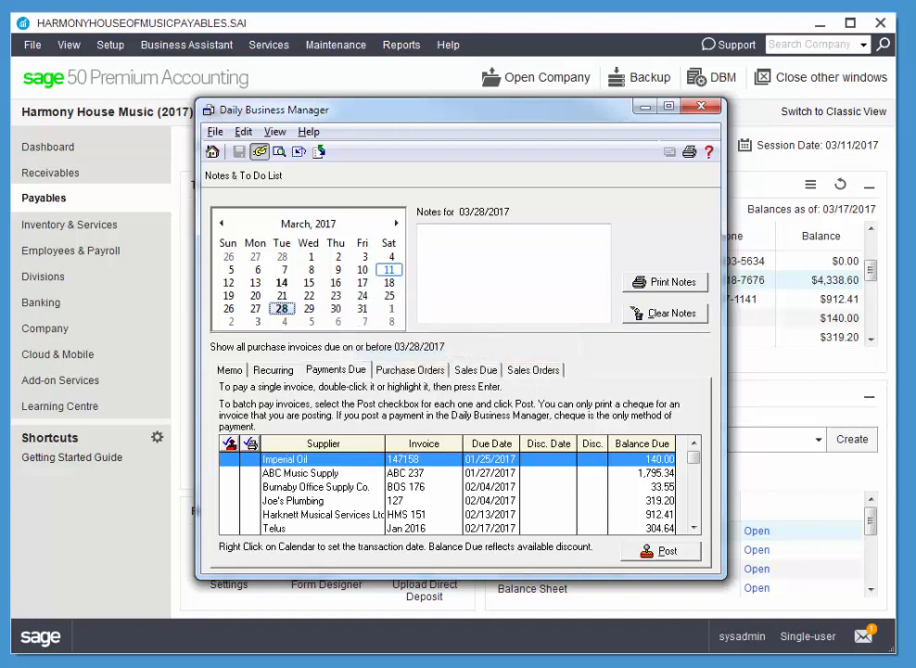
click(419, 370)
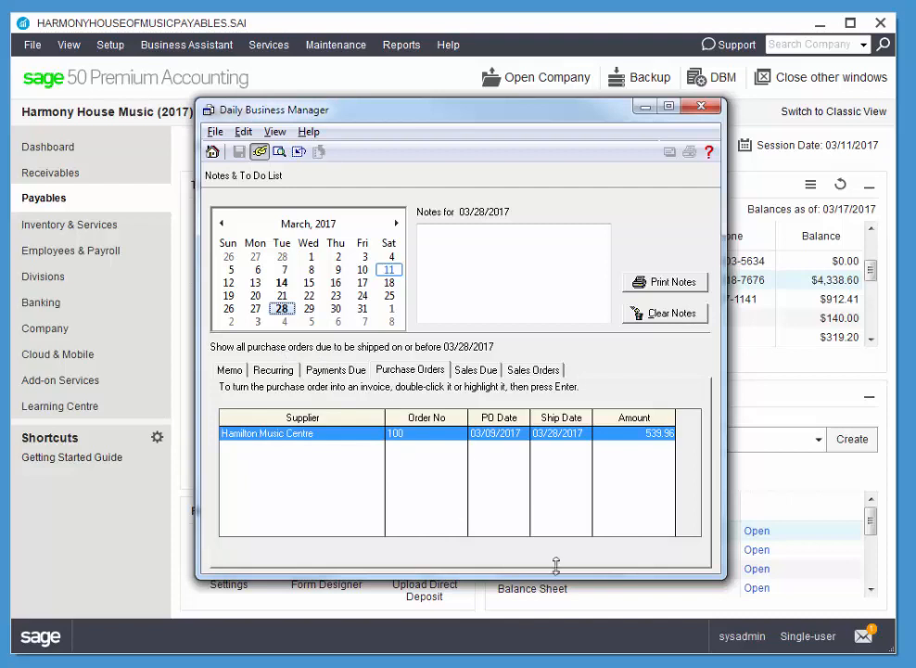
double_click(300, 434)
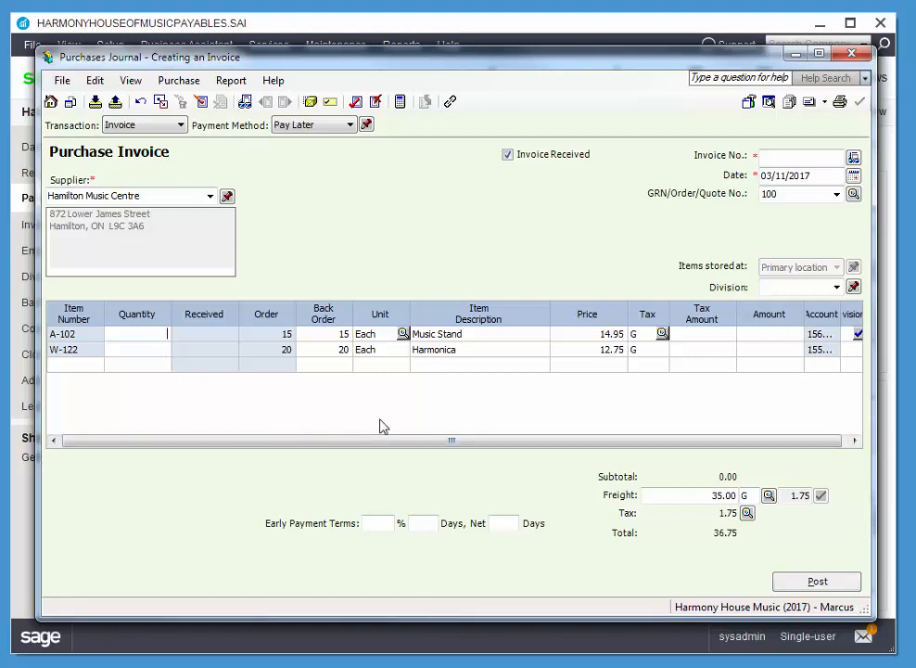
Enter the received quantities on the invoice: 15 music stands and 20 harmonicas
key(Tab)
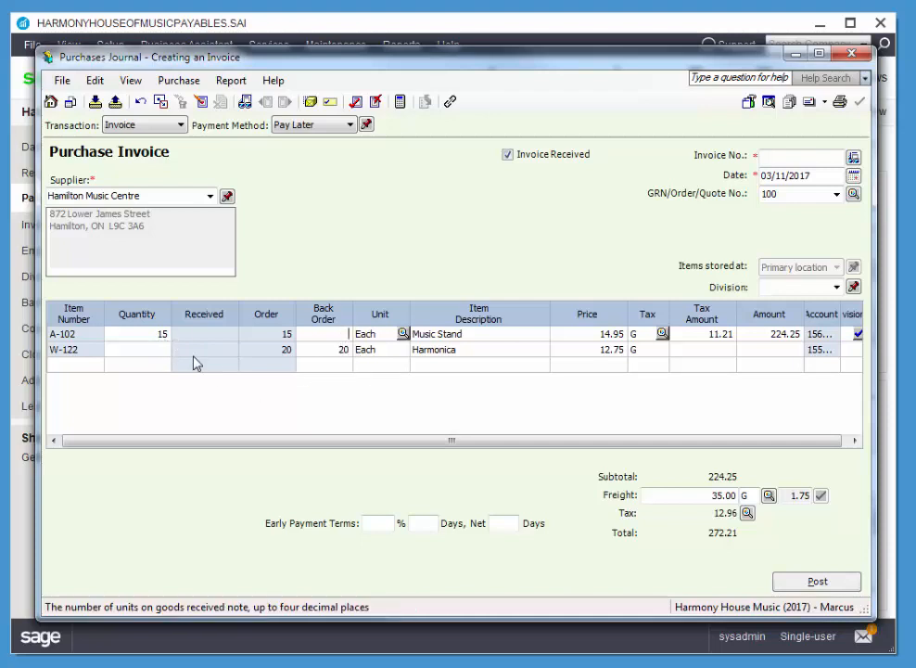
click(165, 352)
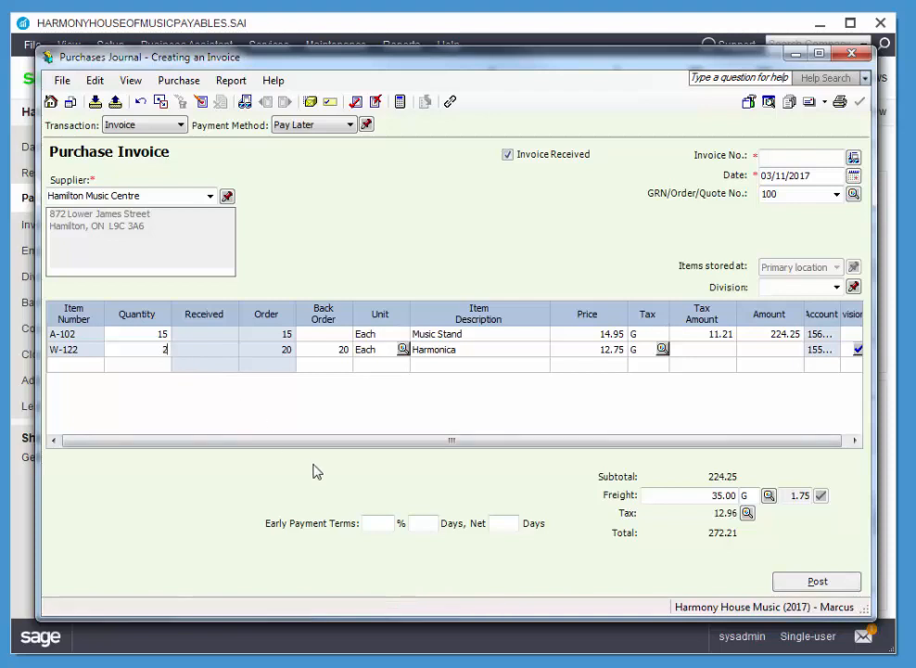
key(Tab)
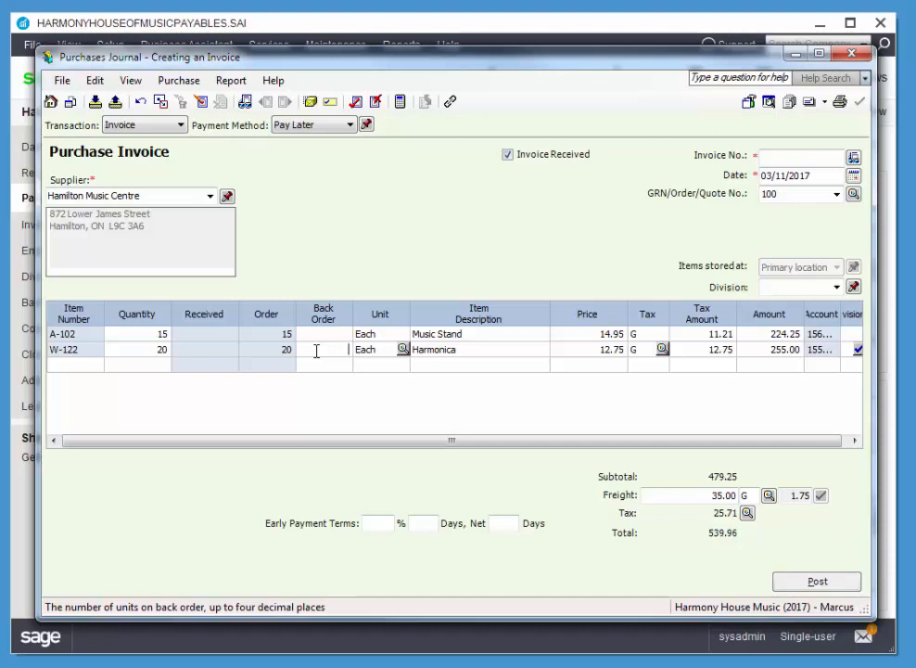
Set the invoice number to HMC348 and the invoice date to 03/28/2017
click(806, 158)
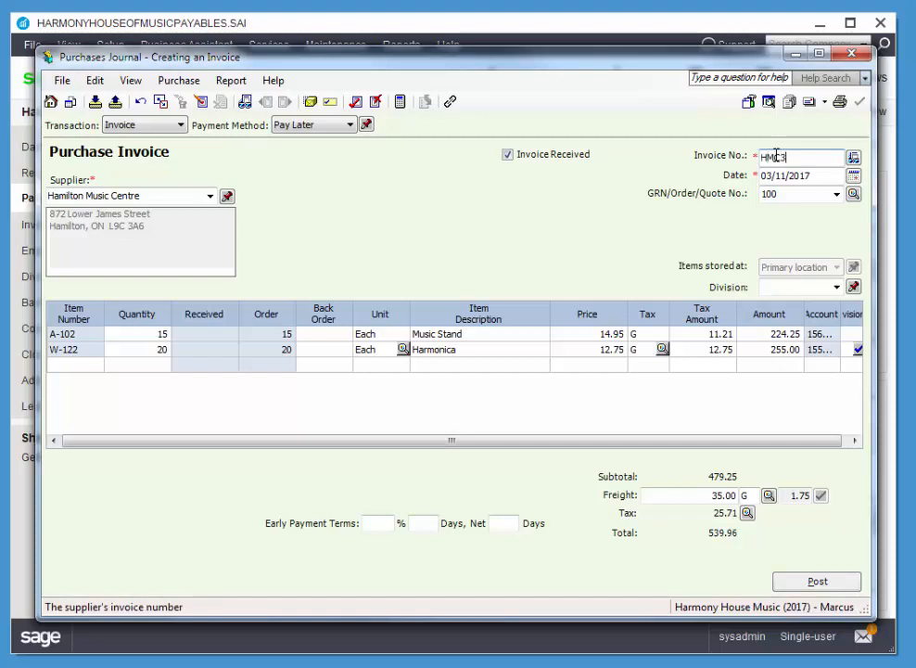
click(854, 177)
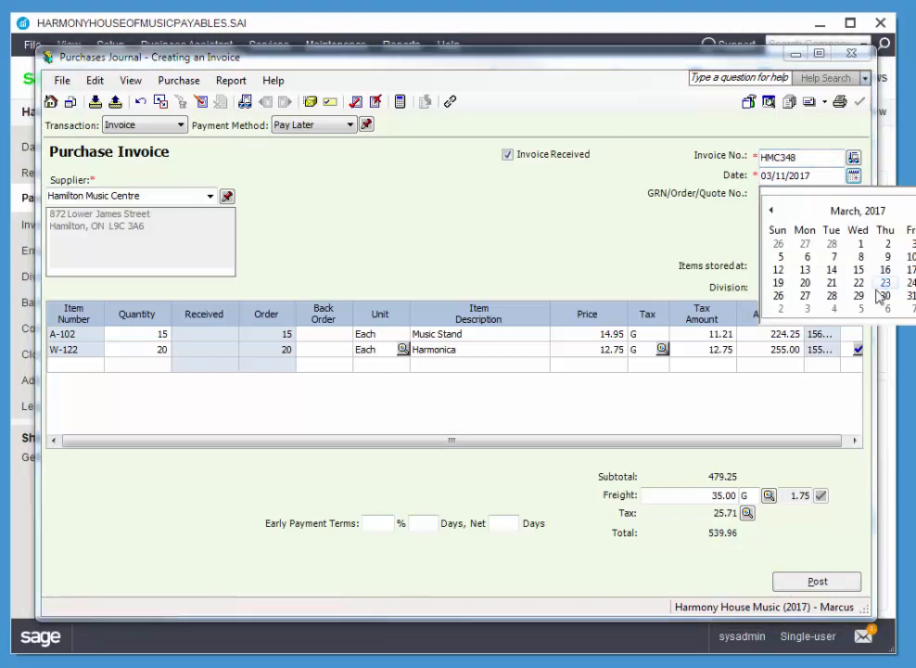
click(829, 295)
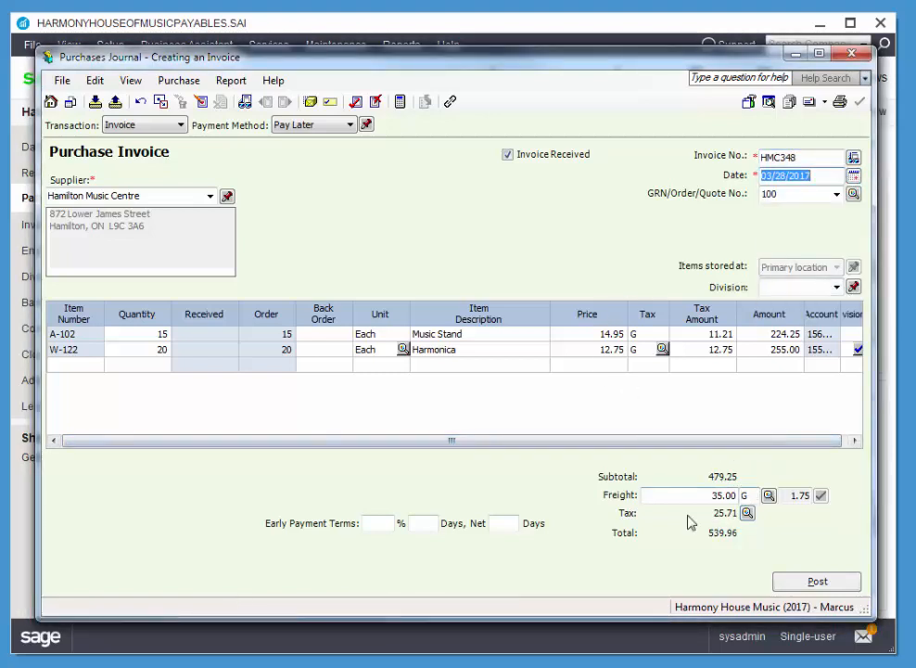
Set the invoice's early payment terms to 2.00% in 10 days, net 30 days
click(390, 526)
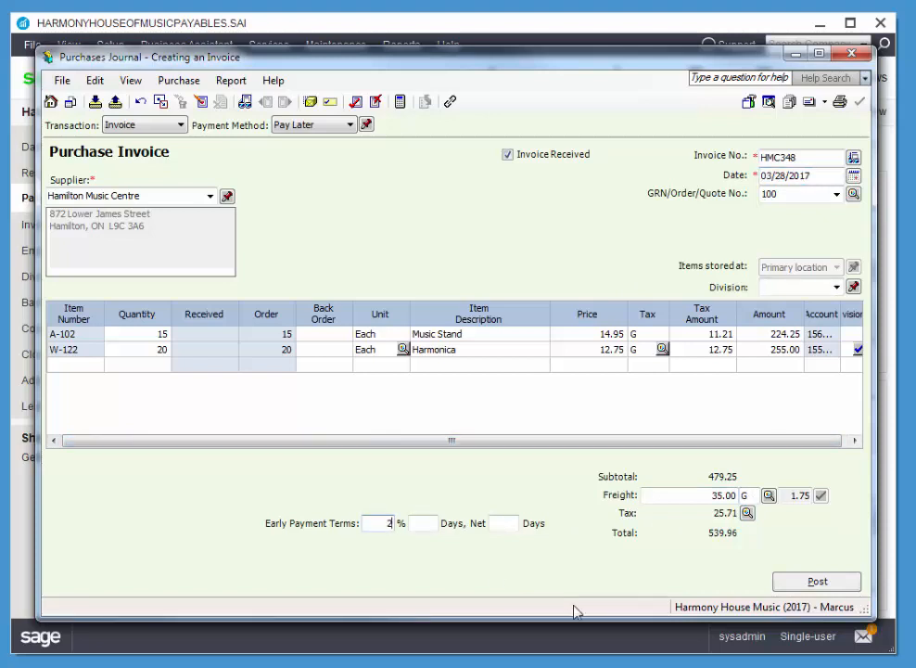
key(Tab)
key(Tab)
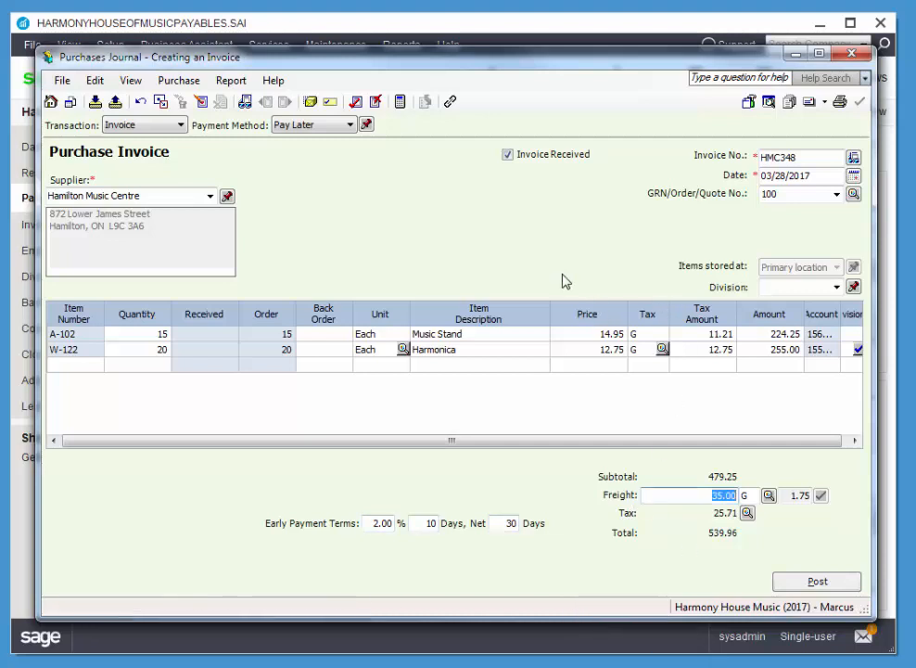
Enter 7654 as the FedEx tracking number in the invoice's shipment tracking details
click(309, 103)
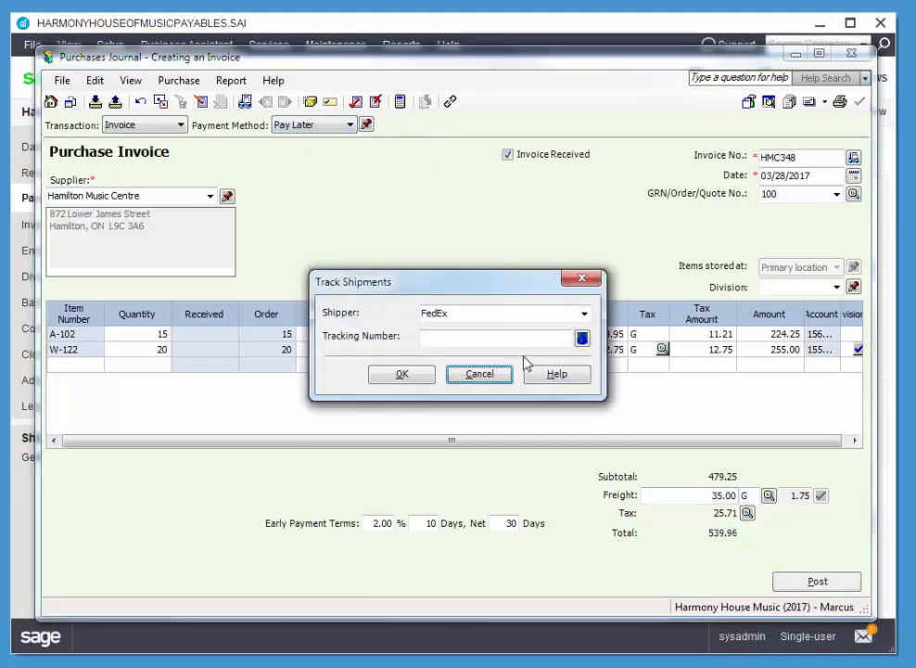
click(511, 340)
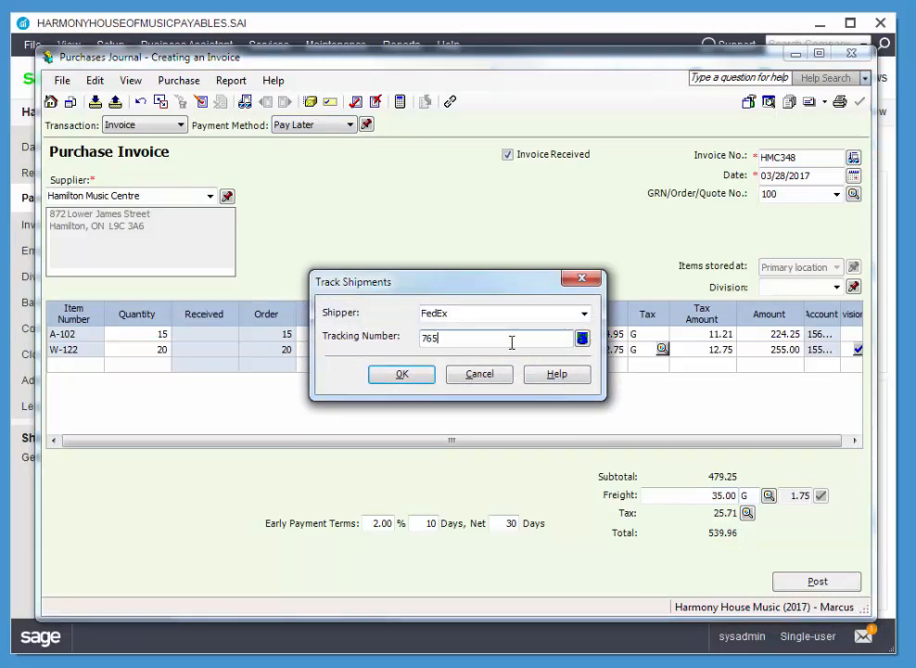
text(7654)
click(405, 376)
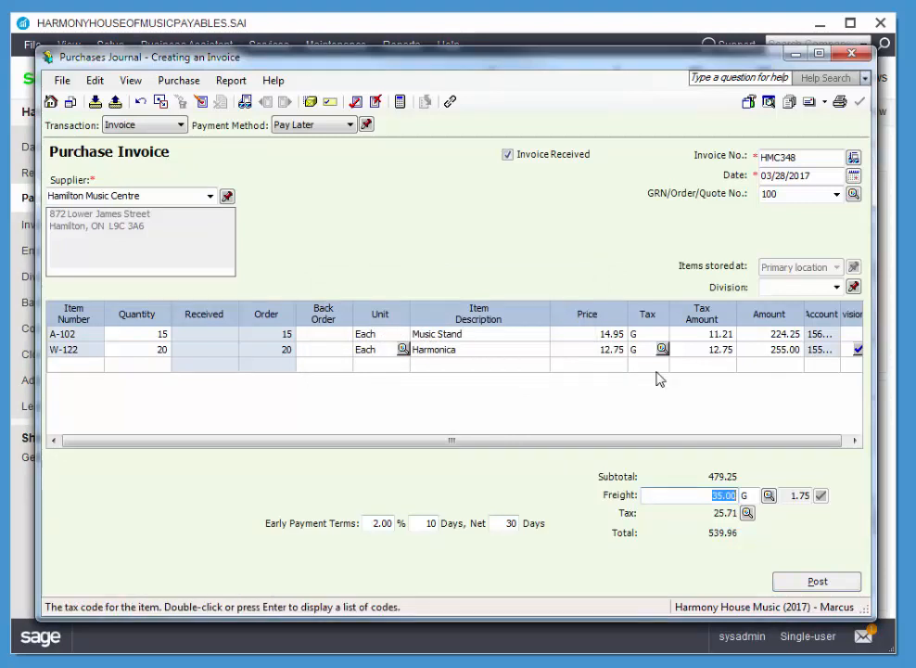
Display the purchases journal entry for the invoice to review its debits and credits, and close the report
click(232, 81)
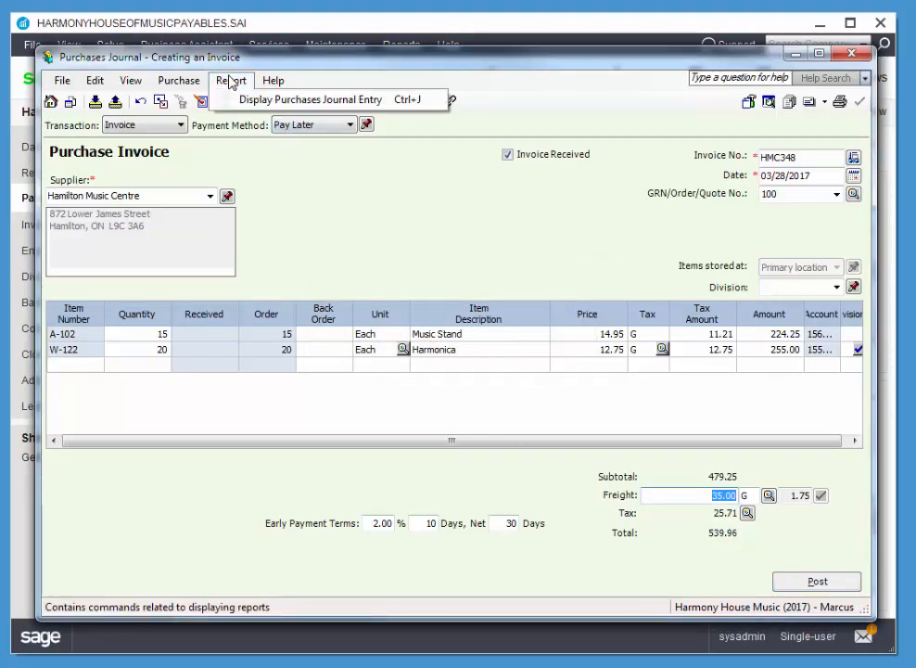
click(329, 100)
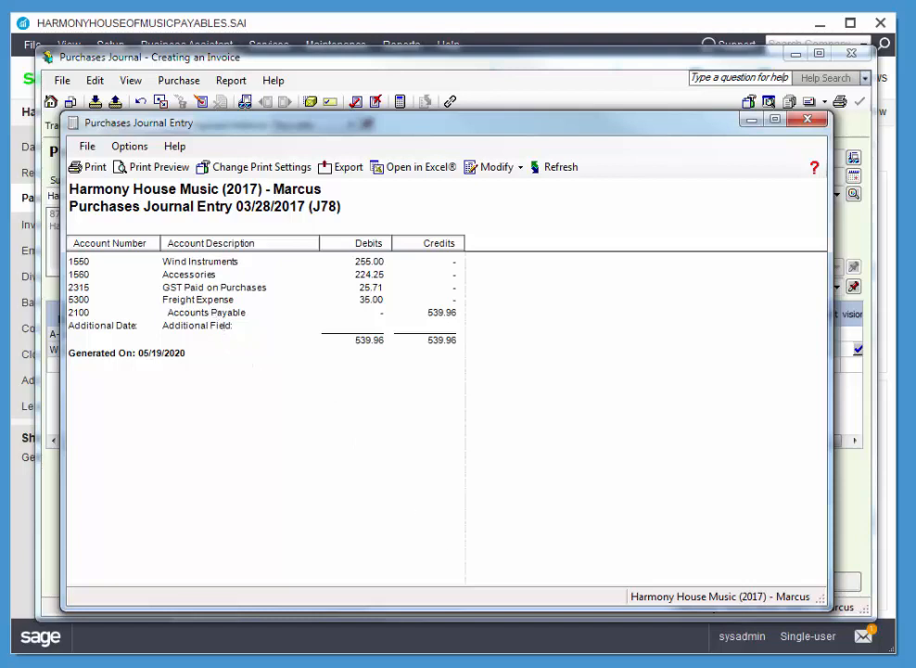
click(808, 118)
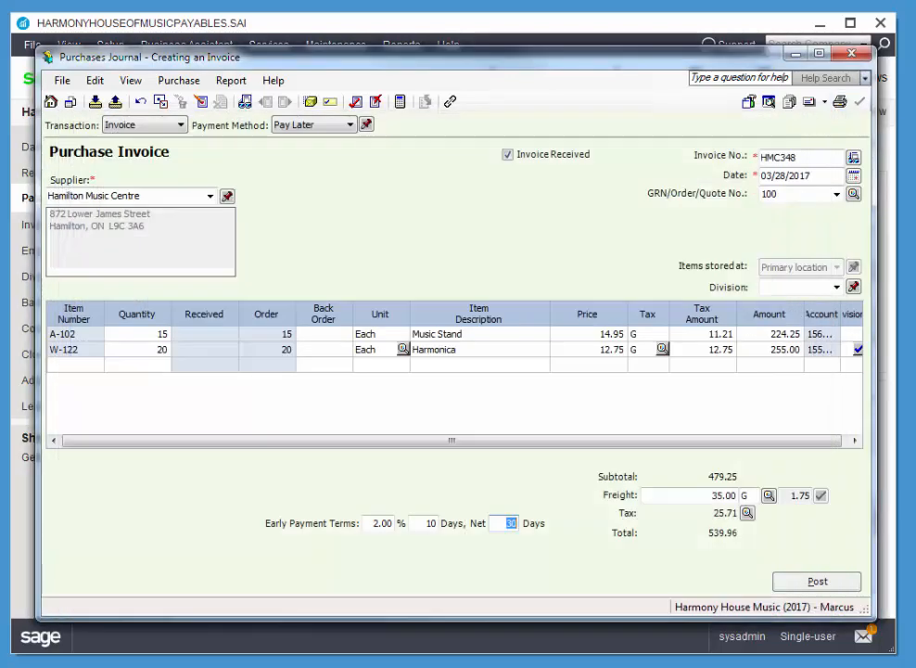
Post the Hamilton Music Centre purchase invoice, accepting its date and the order's removal, and close the Purchases Journal and Daily Business Manager
click(816, 582)
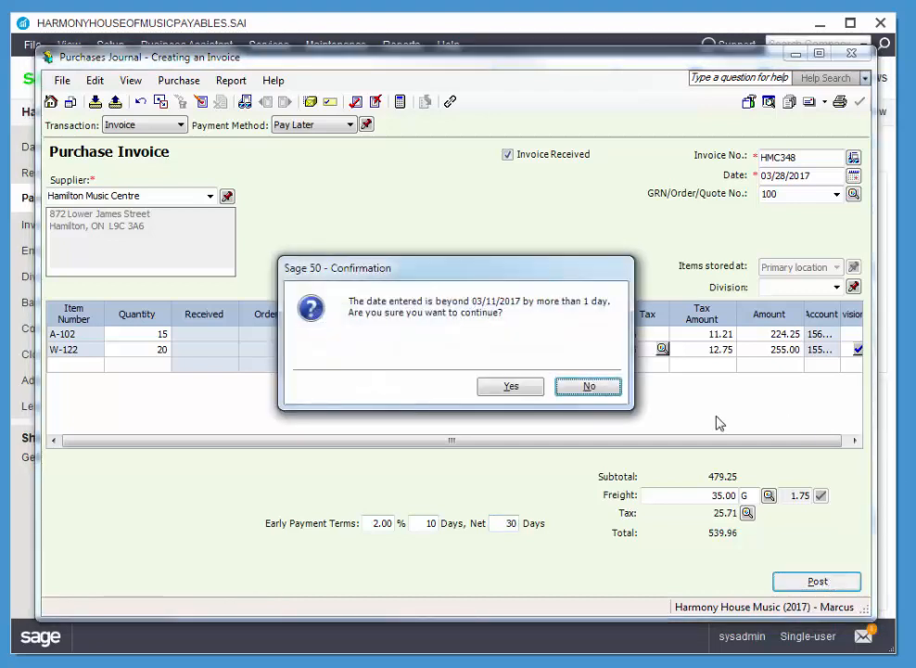
click(511, 387)
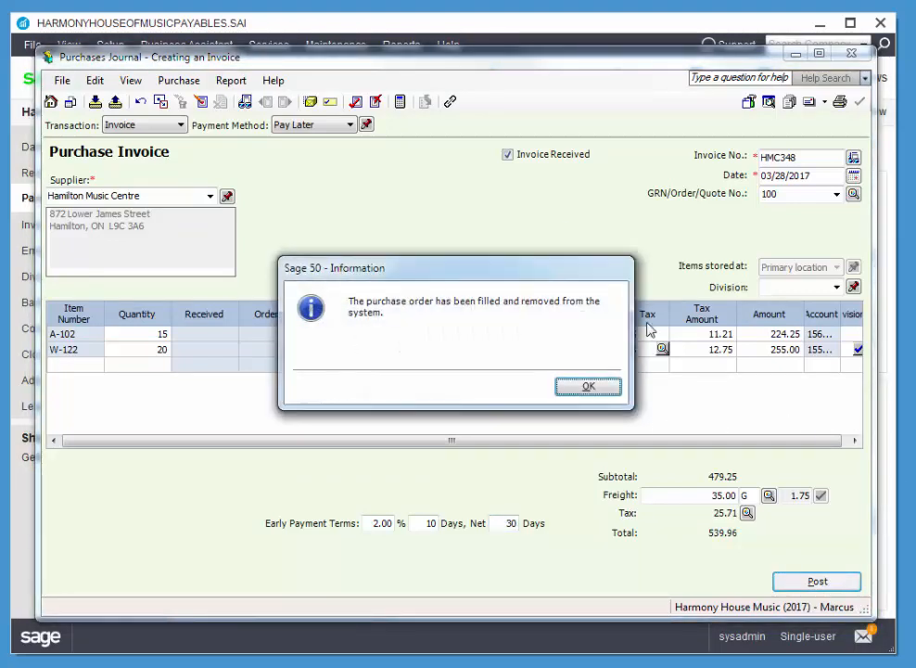
click(587, 389)
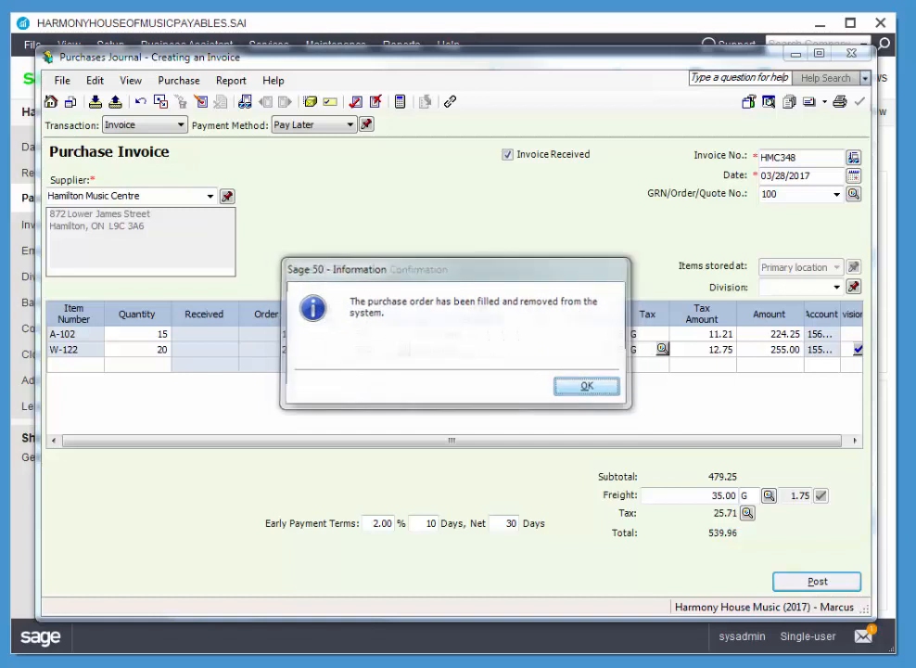
click(587, 387)
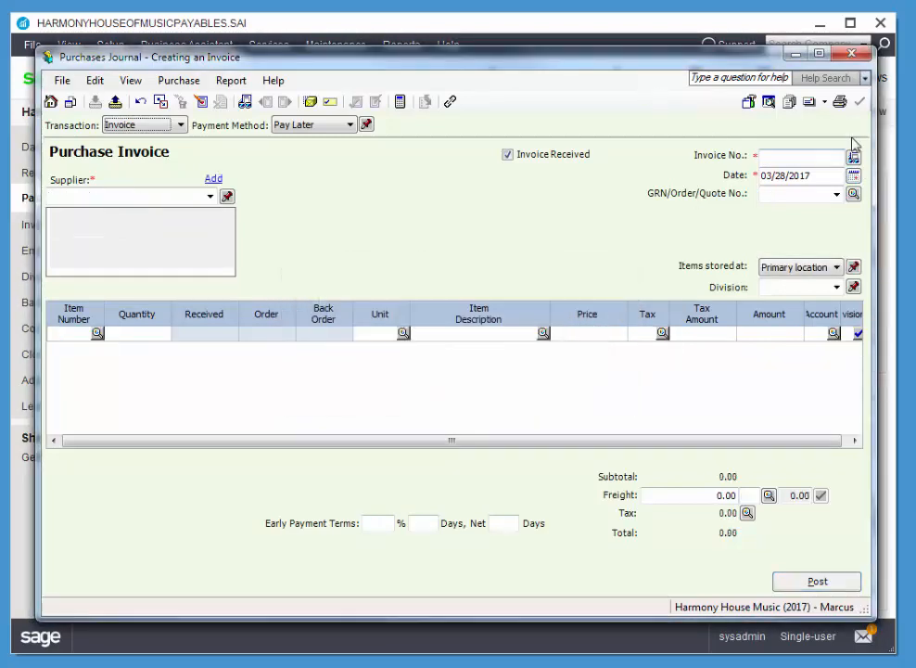
click(851, 55)
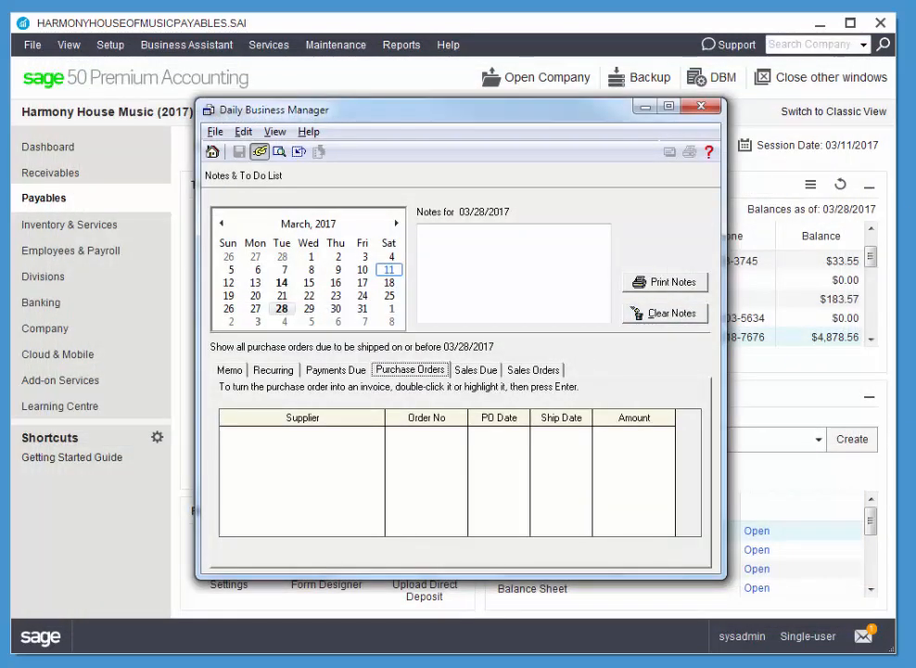
click(713, 106)
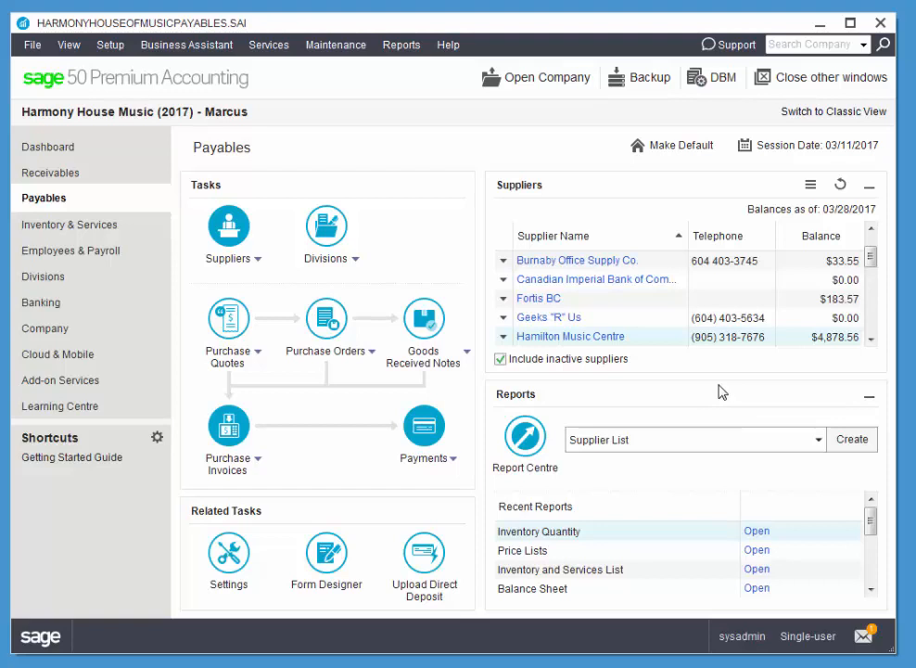
Find Harknett Musical Services Ltd.'s purchase invoice HMS 151 and open it for adjustment
click(871, 339)
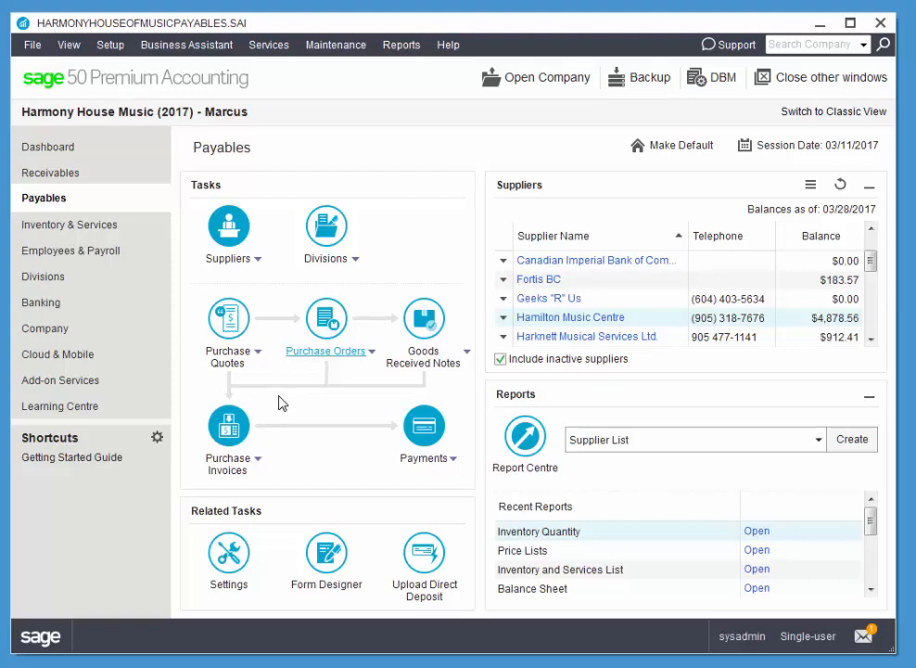
click(258, 468)
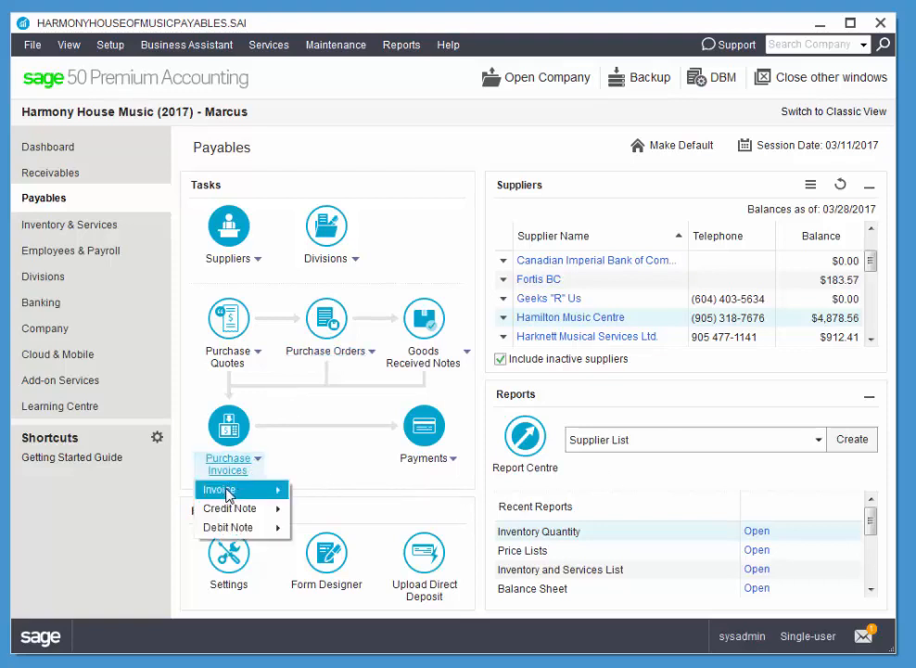
mouse_move(229, 492)
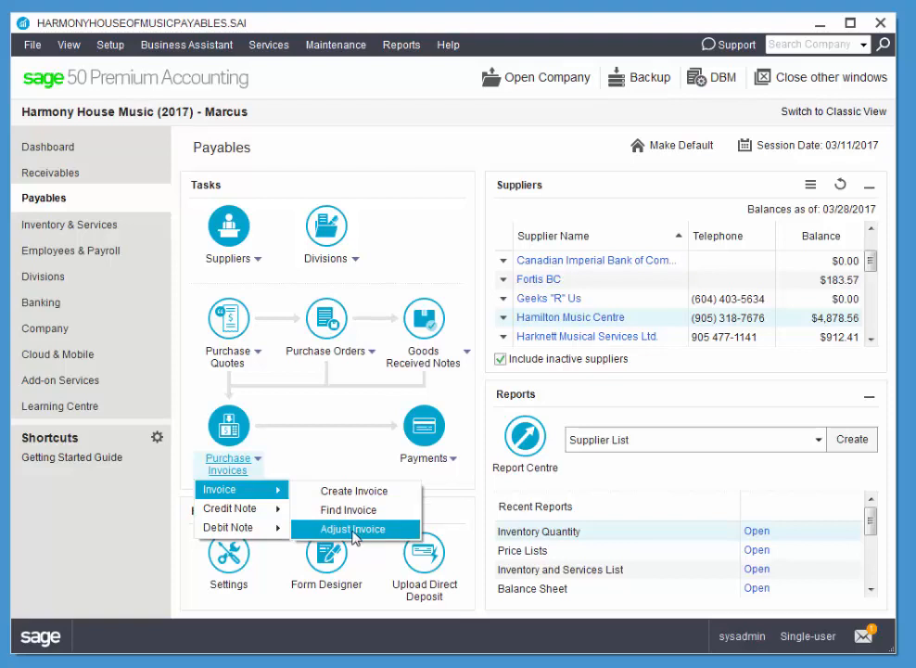
click(354, 530)
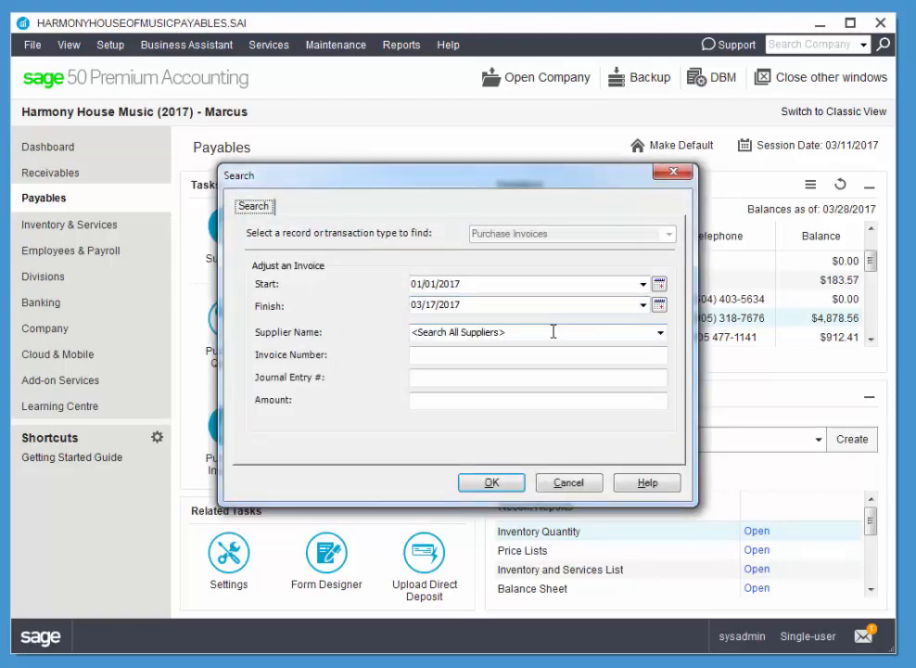
click(660, 334)
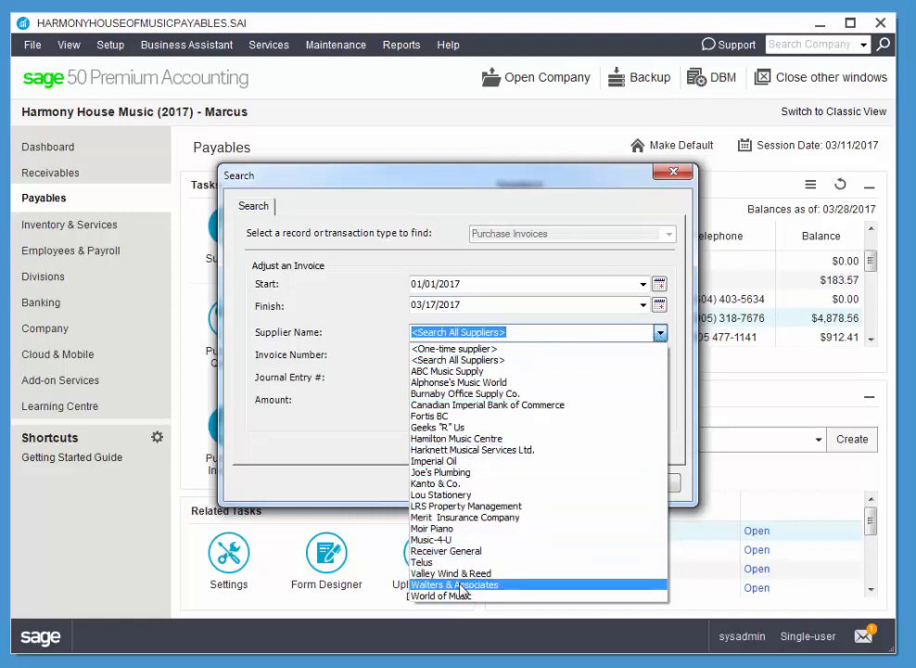
click(445, 450)
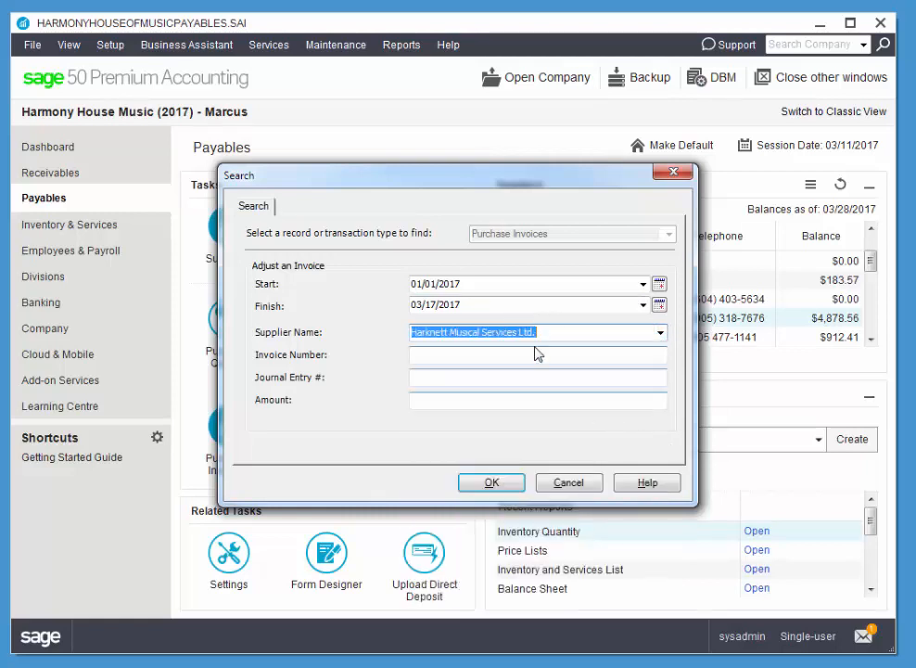
click(501, 489)
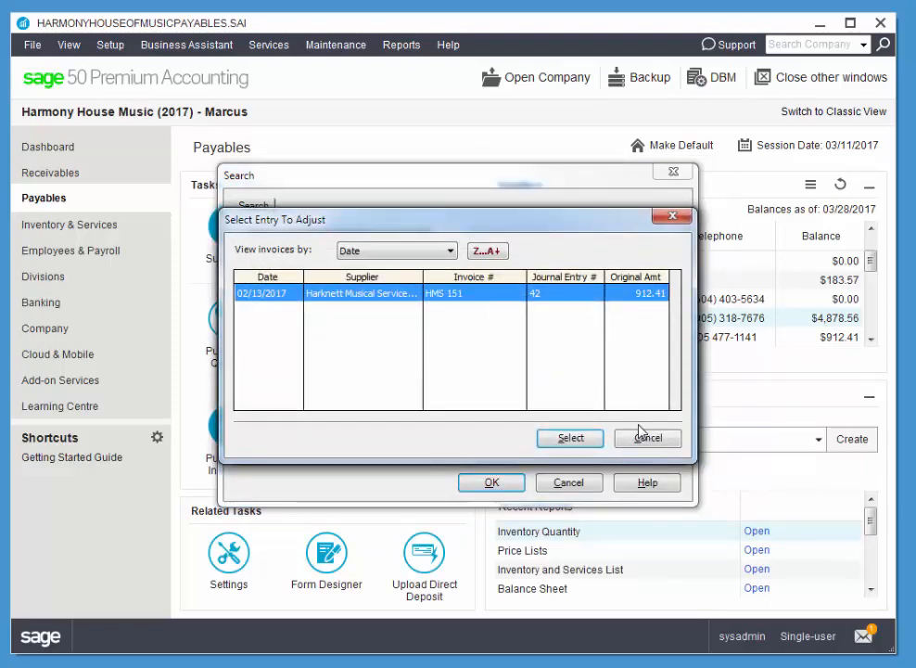
click(547, 436)
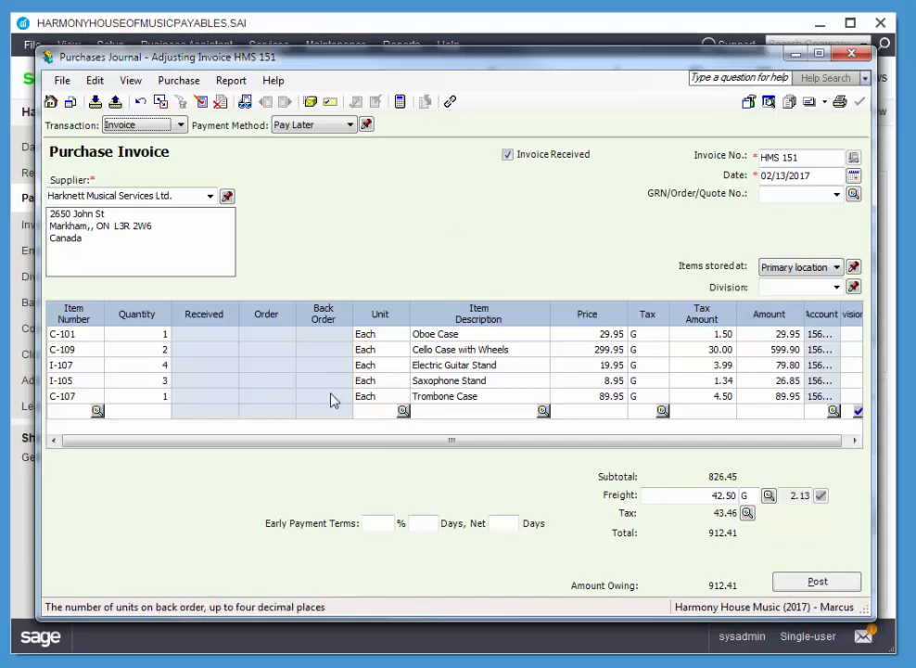
Set the Electric Guitar Stand quantity to 5, post the adjusted invoice despite its earlier date, and close the Purchases Journal
click(166, 367)
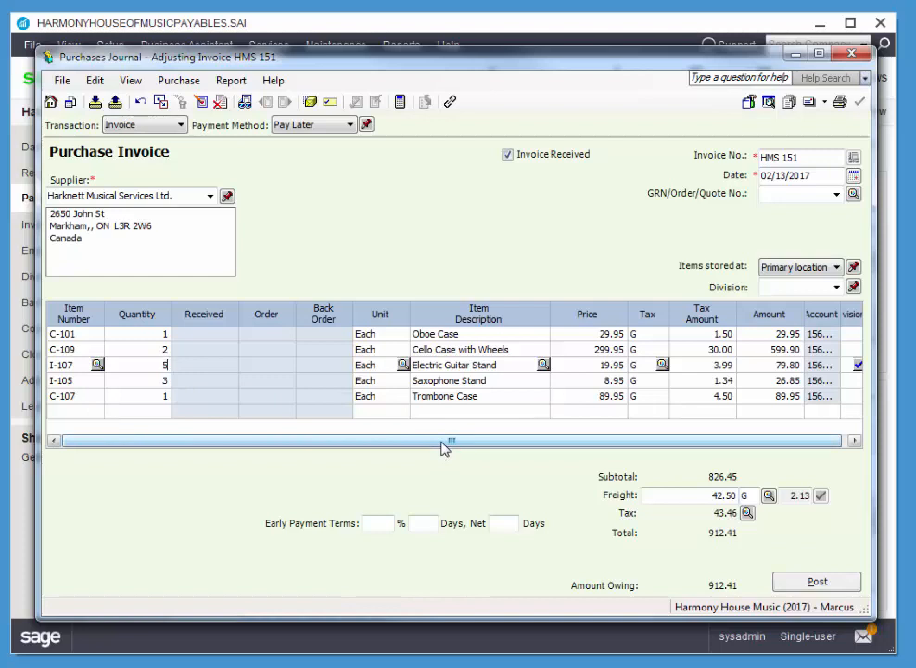
click(829, 584)
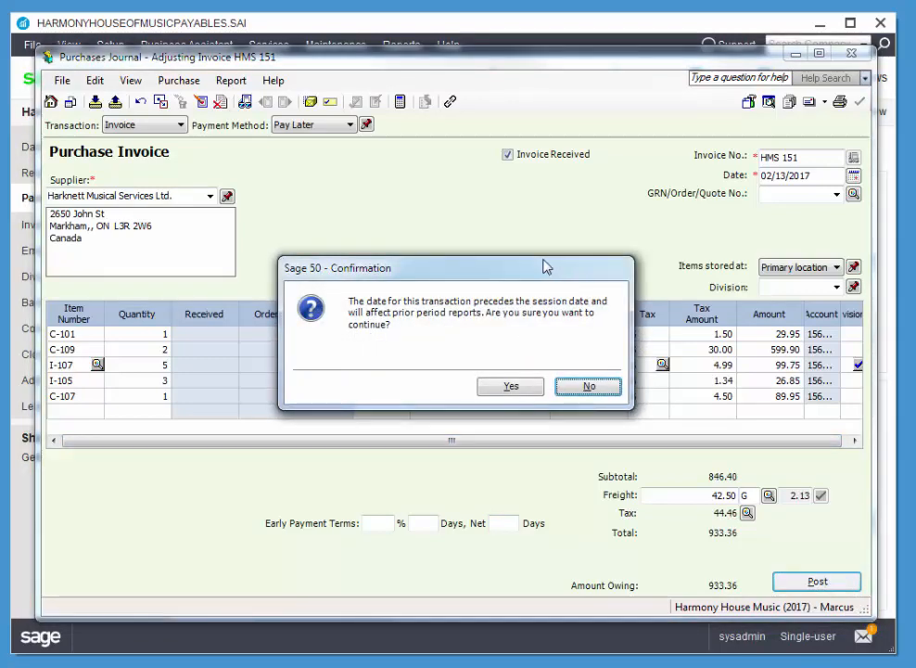
click(525, 386)
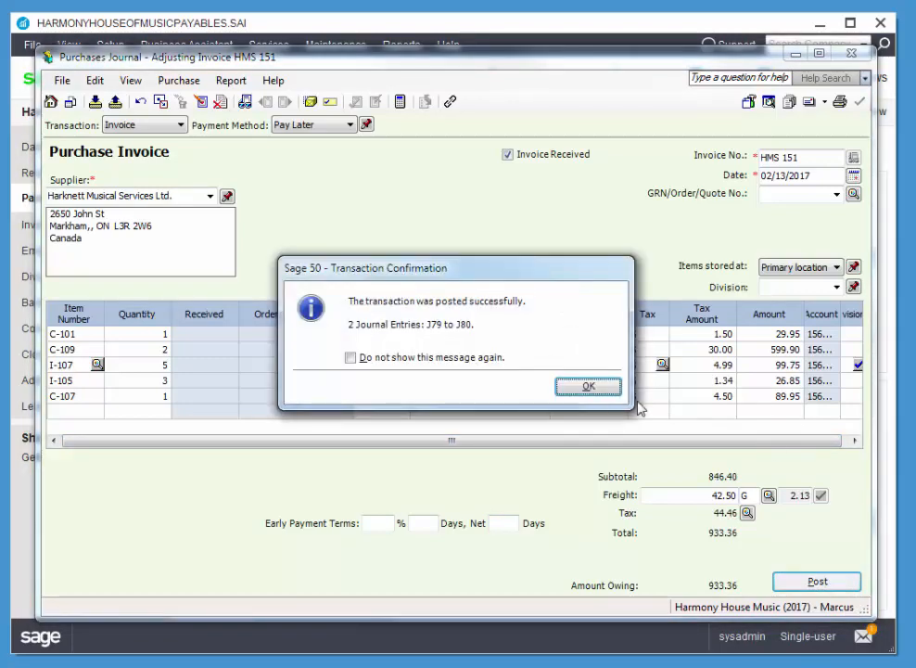
click(597, 393)
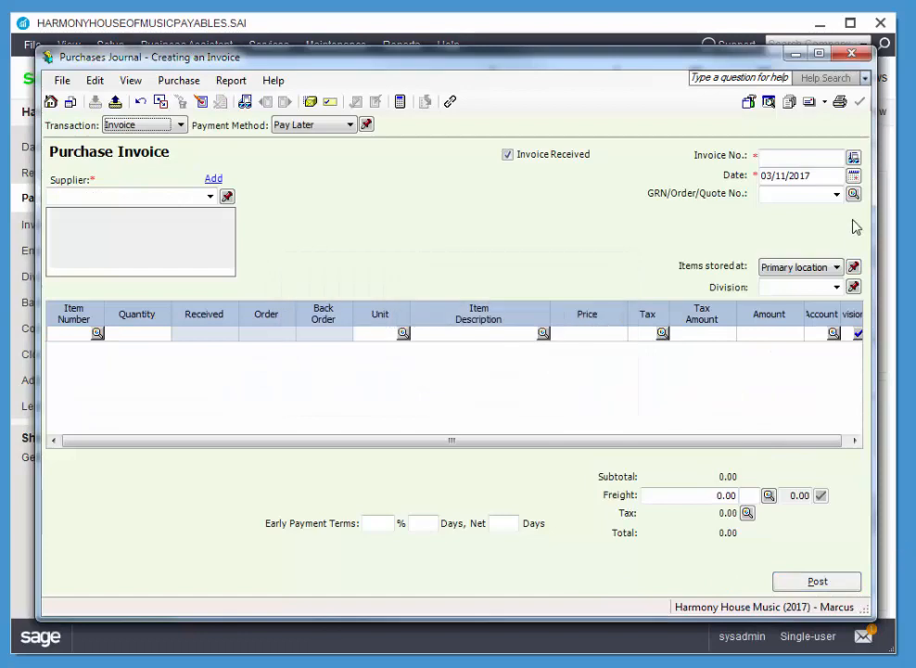
click(849, 57)
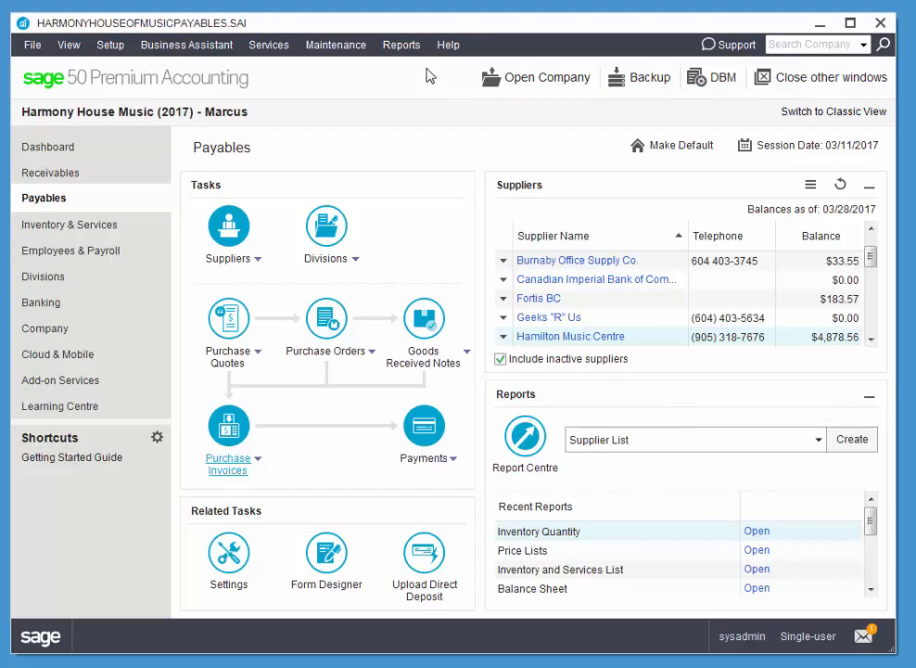
Display the purchases journal entries report from 03/01/2017 to 03/28/2017 with corrections shown, and fit its window on the screen
click(400, 49)
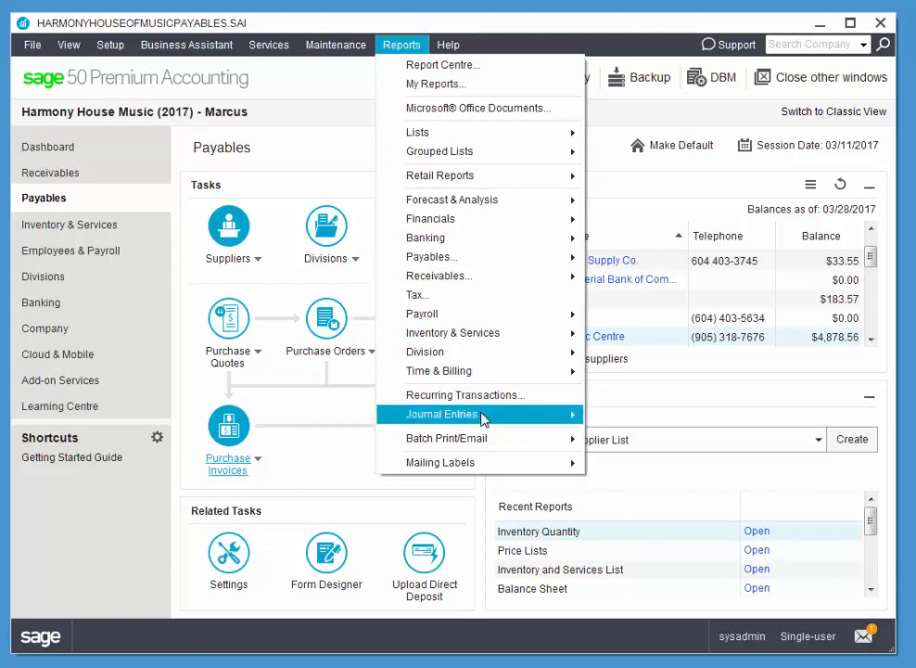
mouse_move(531, 414)
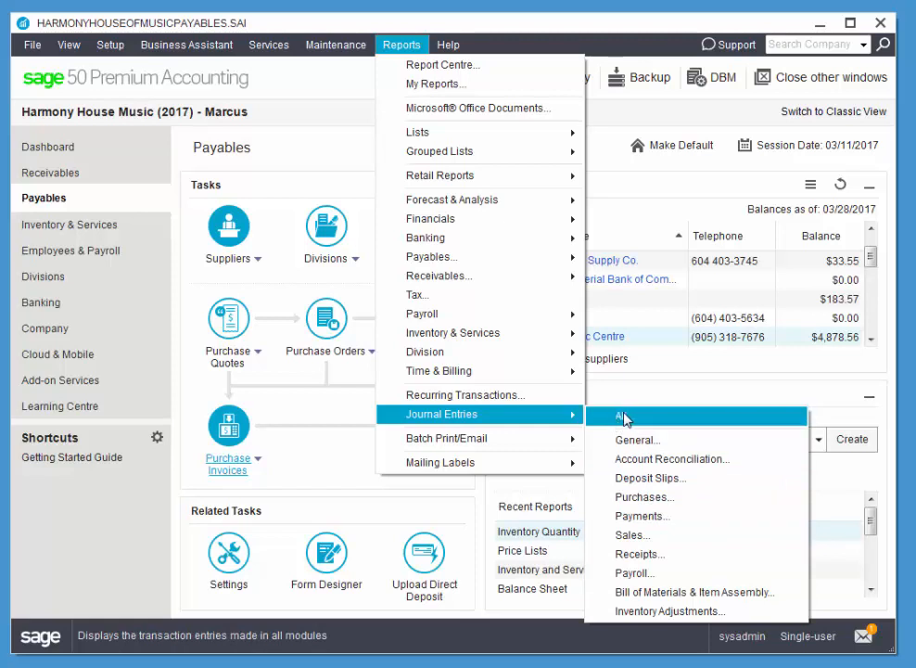
click(642, 501)
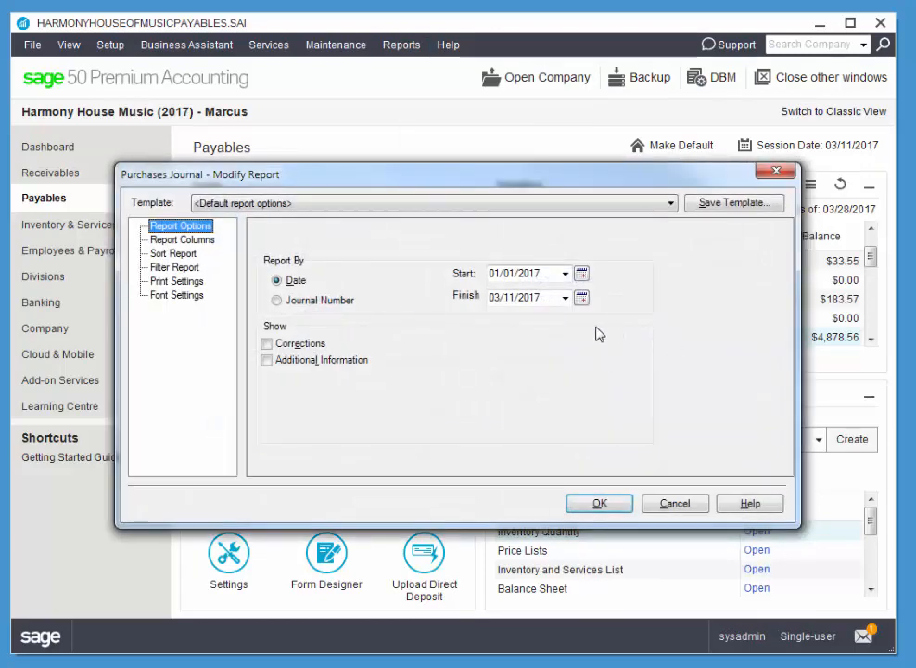
click(581, 274)
click(674, 312)
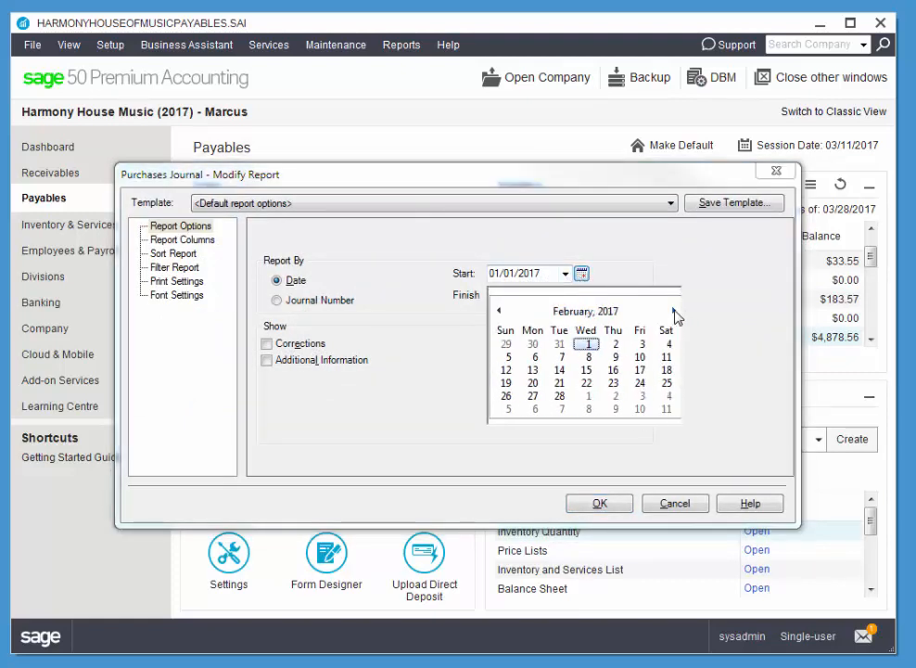
click(588, 396)
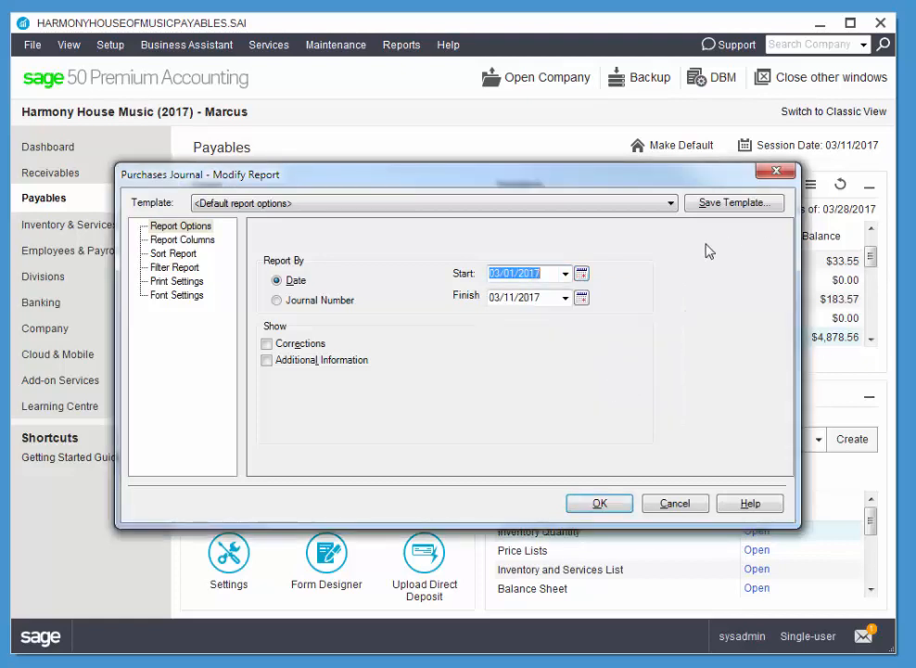
click(565, 297)
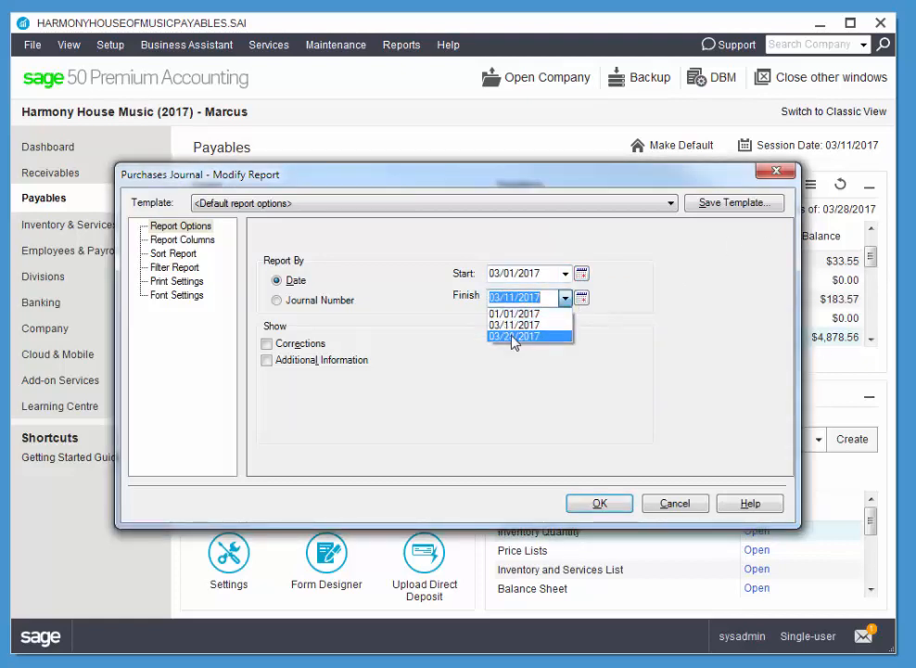
click(516, 340)
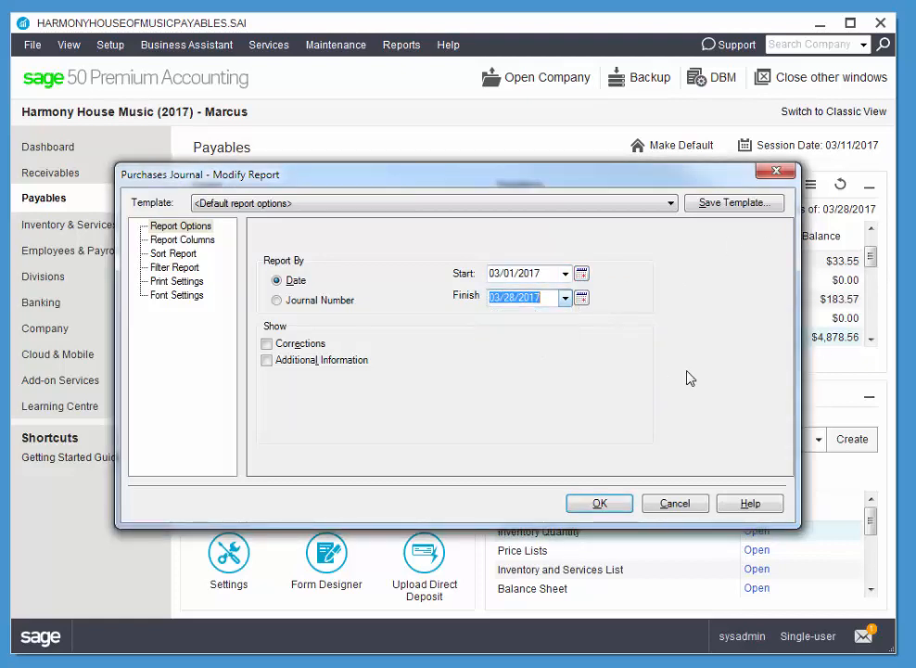
click(267, 345)
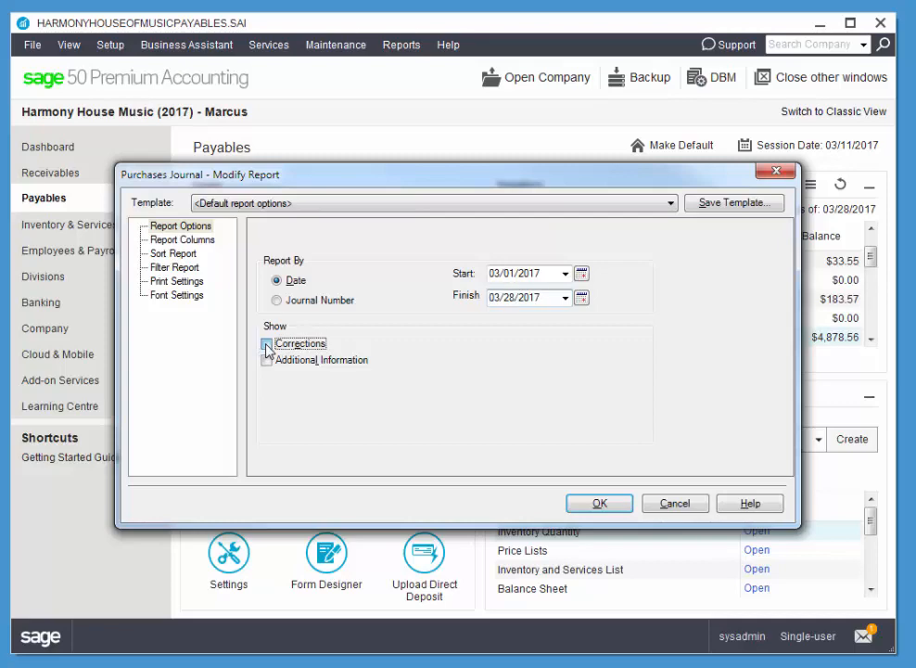
click(602, 506)
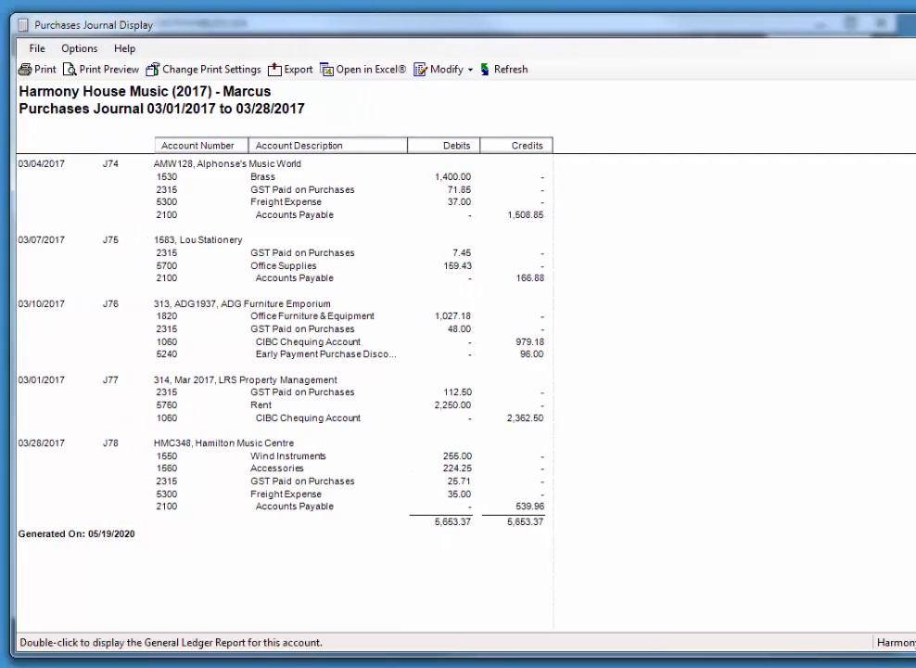
drag(915, 204, 904, 204)
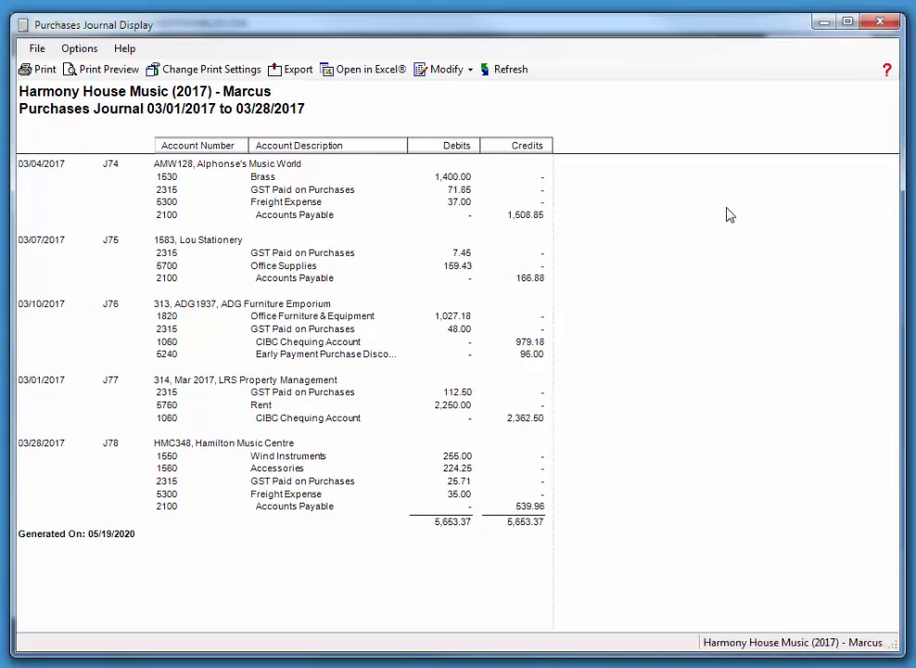
Set the purchases journal report's start date to 02/10/2017 and redisplay it to review the original and adjusted Harknett entries
click(447, 69)
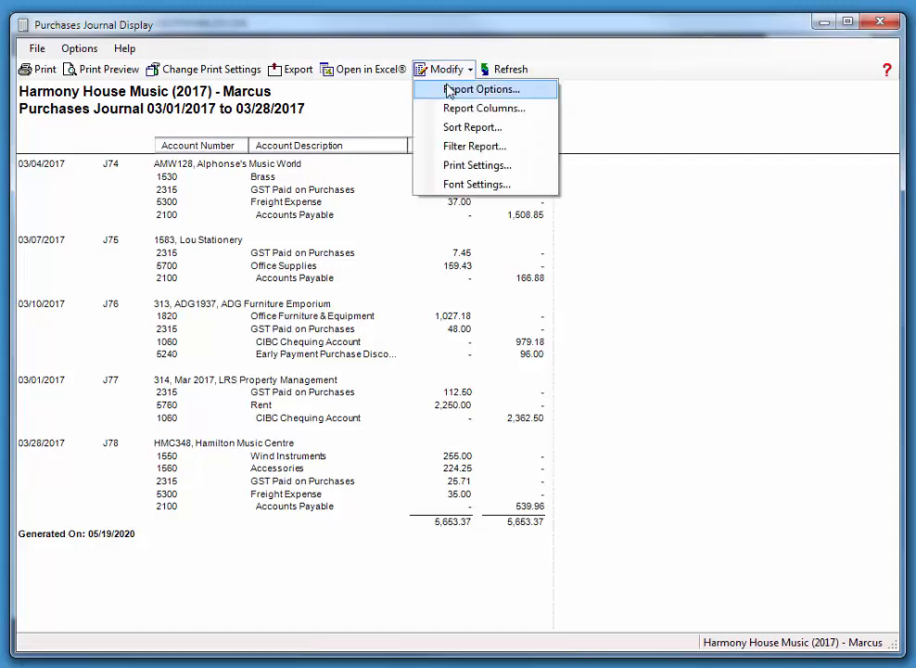
click(455, 90)
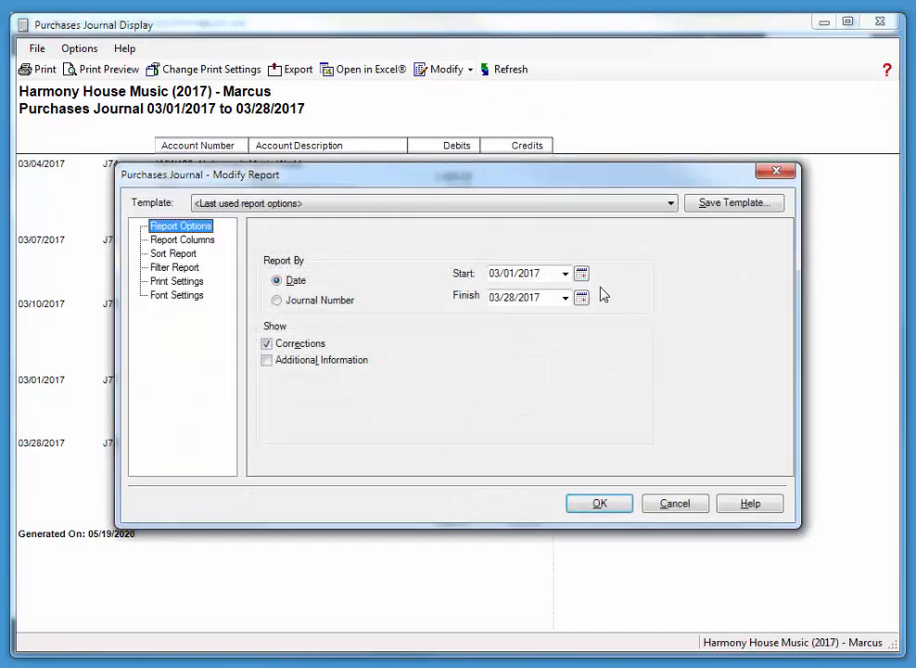
click(582, 275)
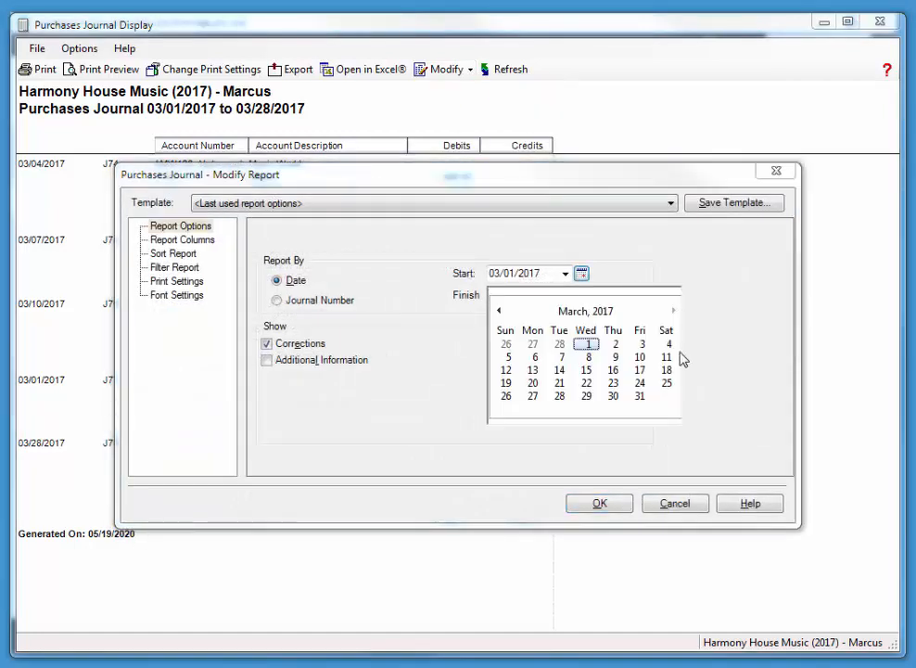
click(499, 311)
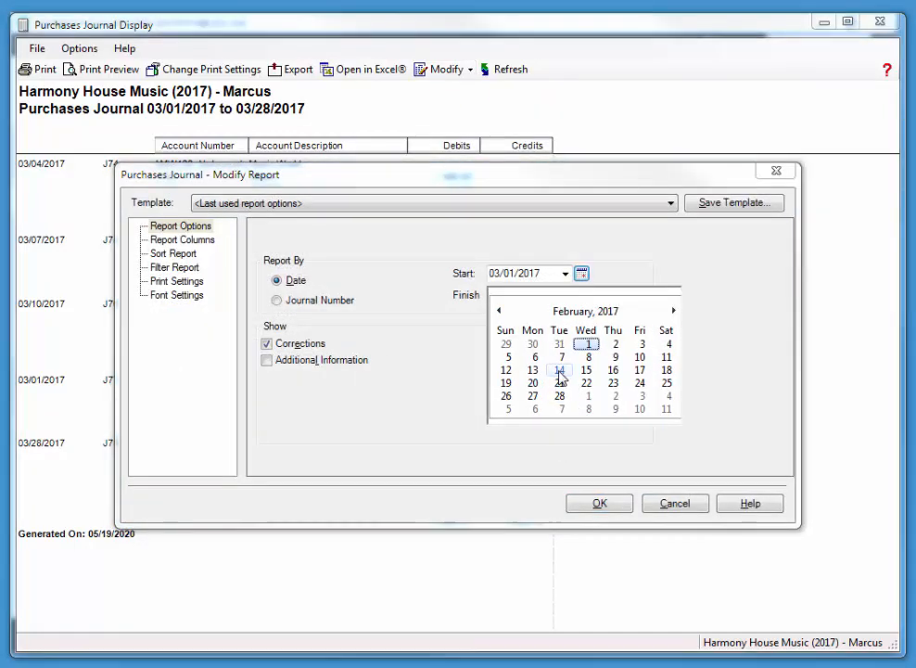
click(641, 358)
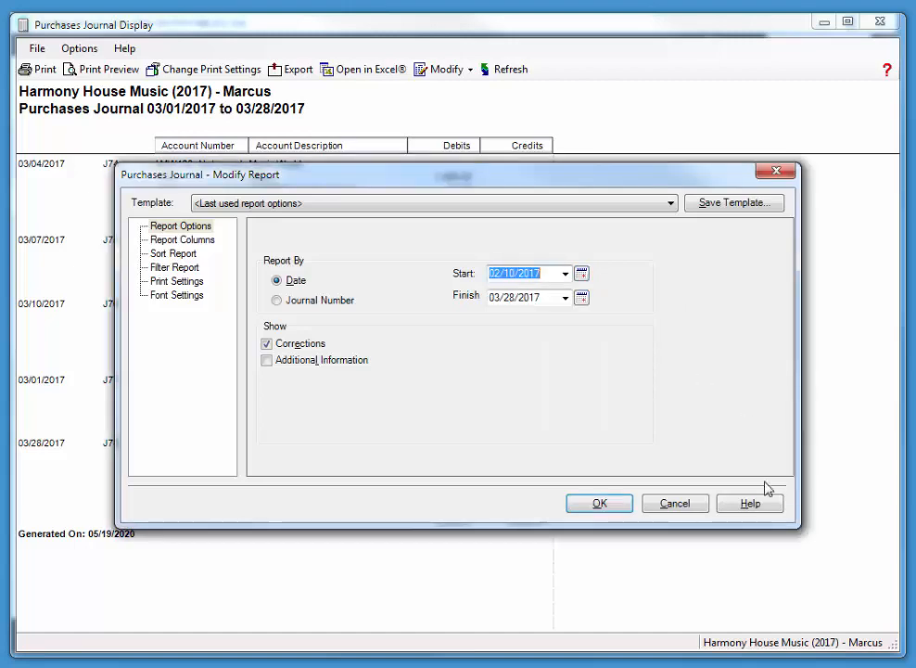
click(608, 510)
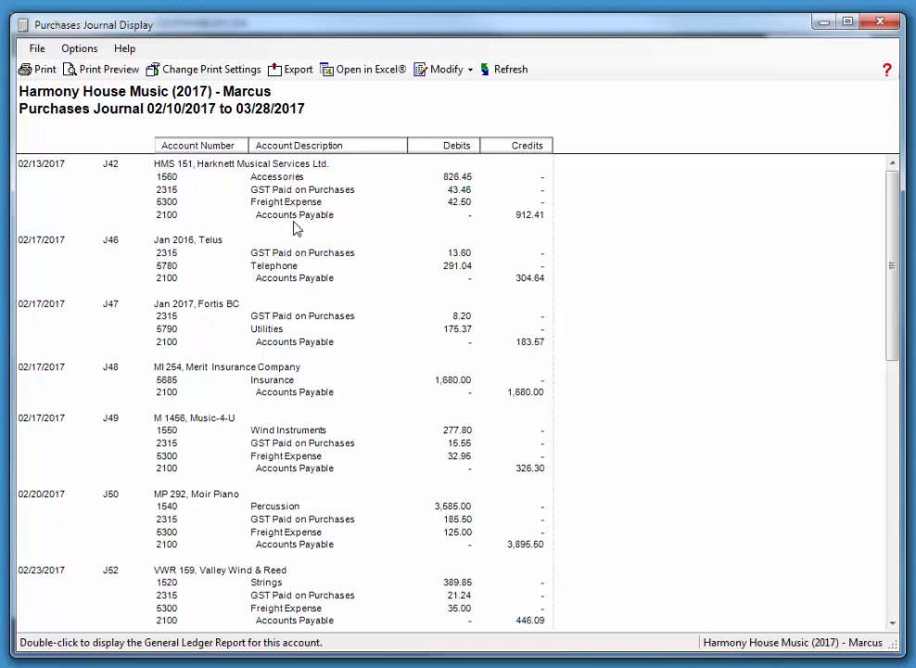
Compare Harknett invoice HMS 151's original entry J42 with its reversal J79 and corrected entry J80 in the purchases journal report
double_click(114, 166)
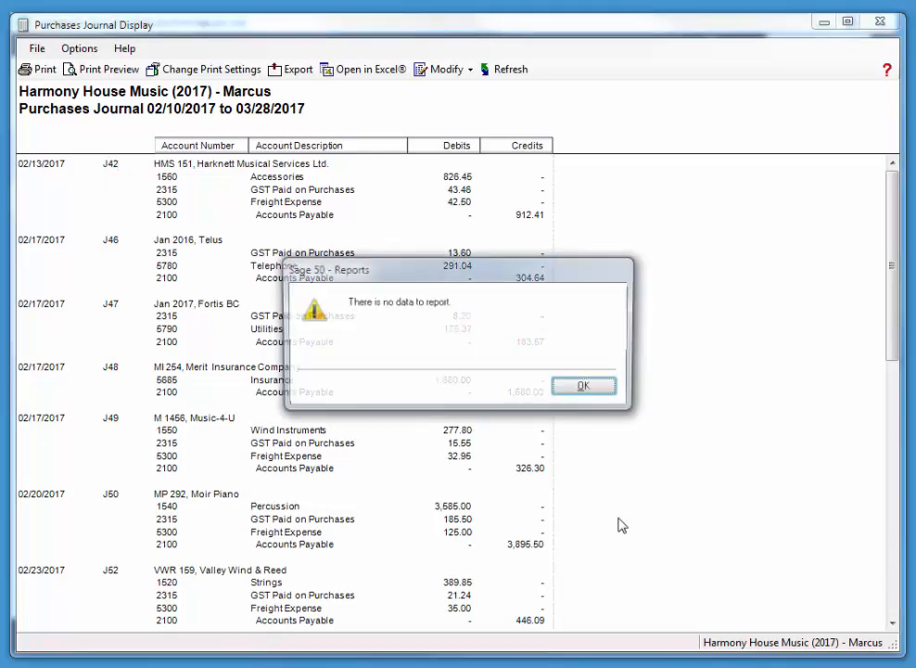
click(587, 387)
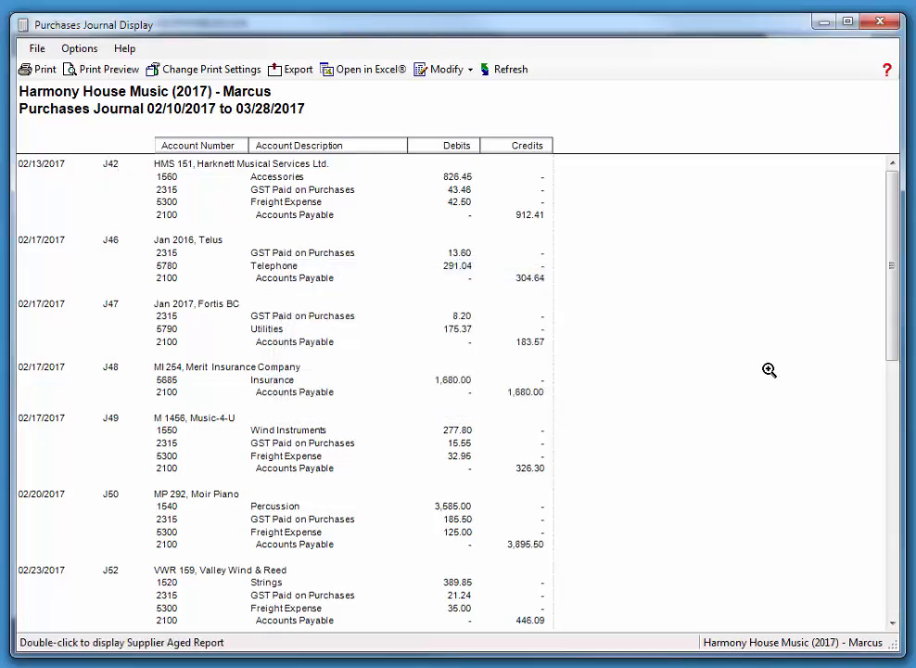
drag(890, 278, 901, 542)
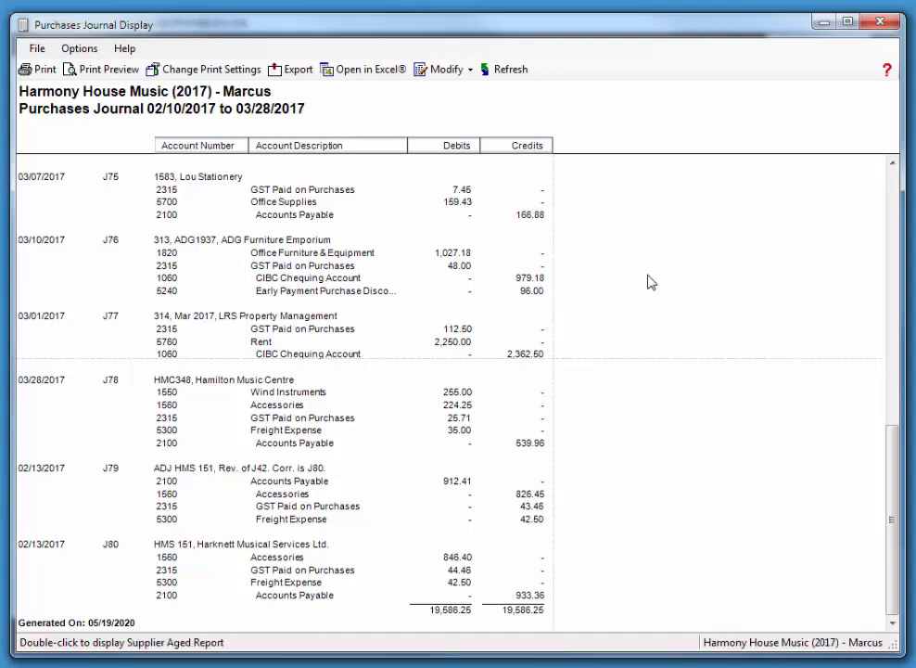
drag(885, 482, 899, 507)
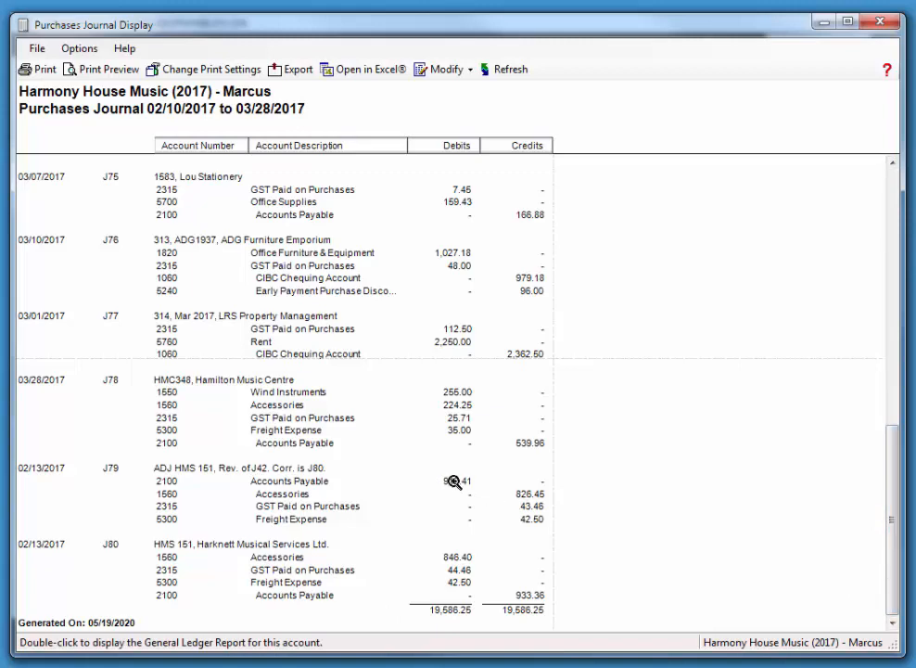
drag(897, 547, 911, 520)
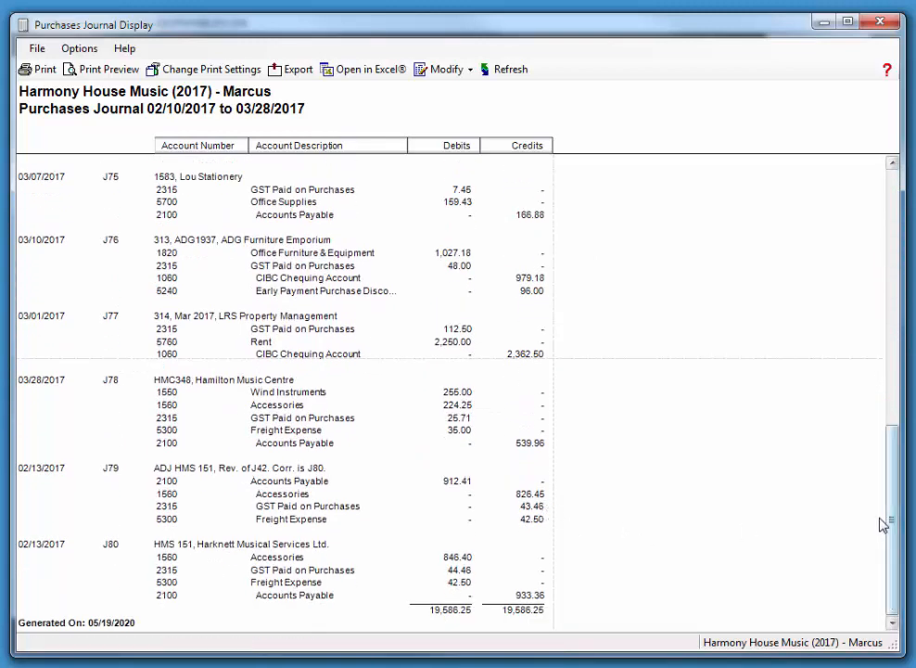
drag(891, 464, 894, 178)
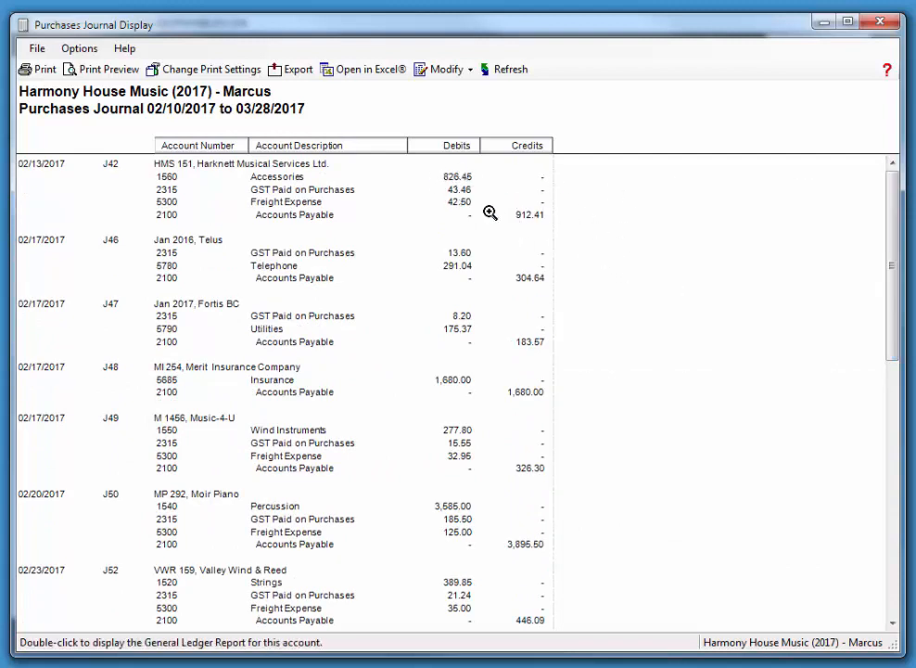
drag(894, 250, 911, 508)
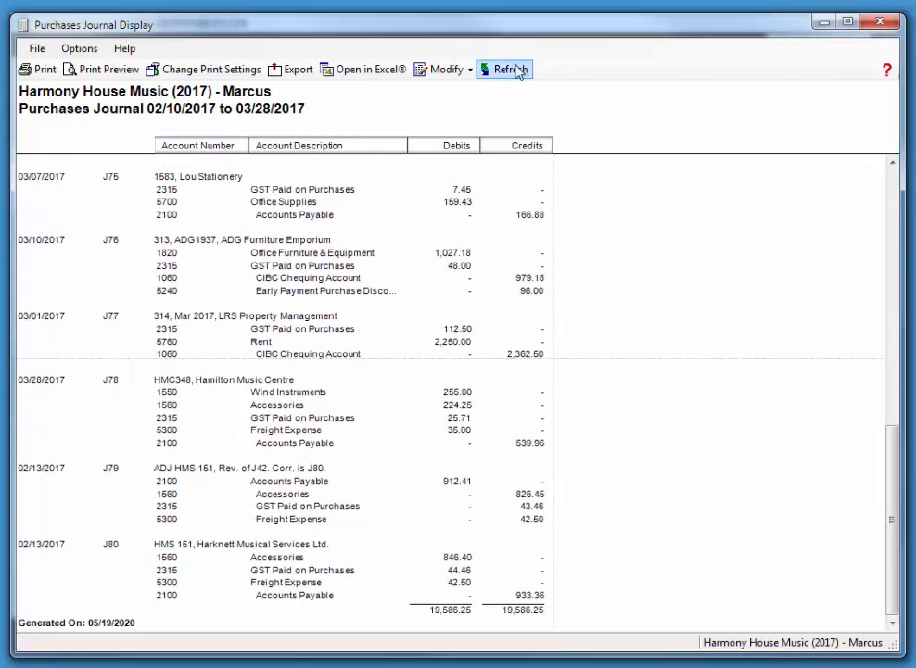
Redisplay the purchases journal report with corrections hidden, review its entries, and close the report
click(470, 70)
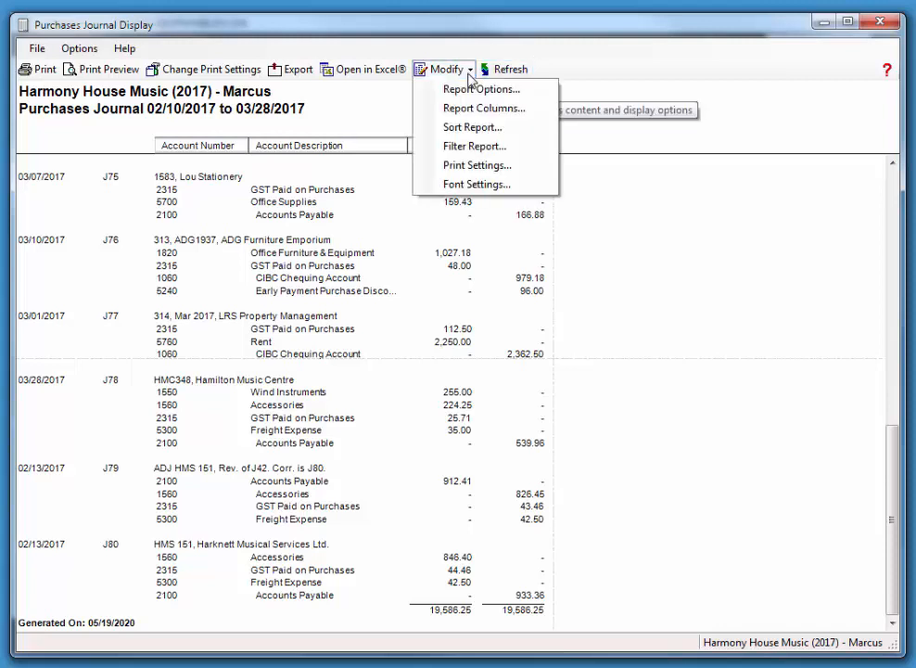
click(464, 88)
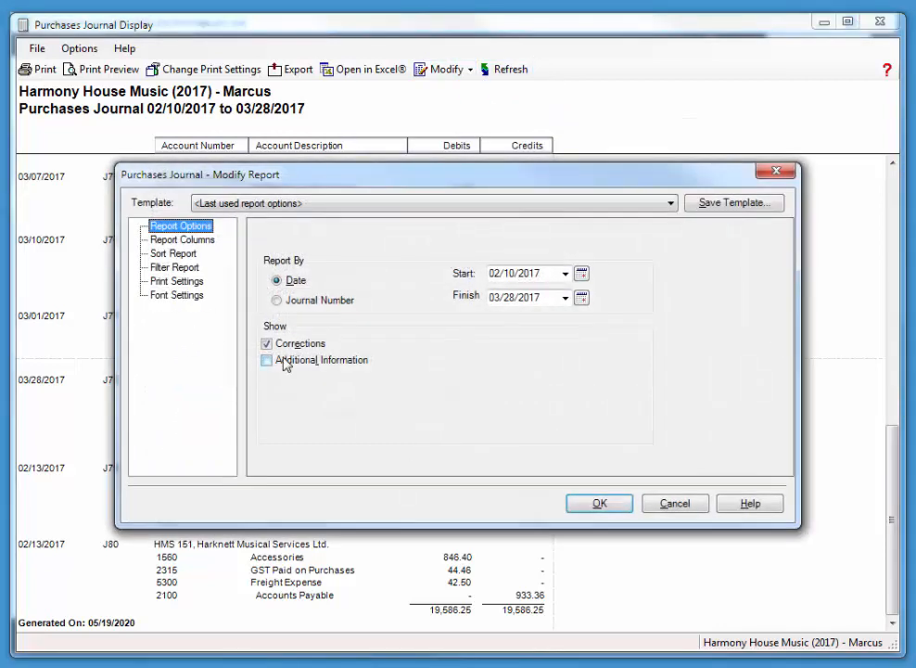
click(266, 345)
click(596, 506)
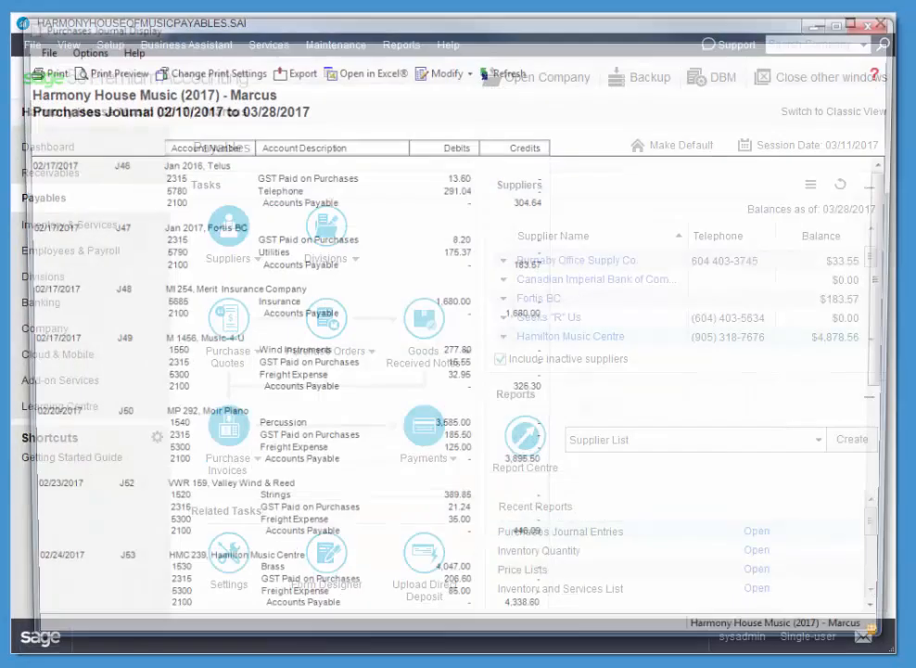
mouse_move(895, 341)
mouse_down()
mouse_move(895, 570)
mouse_move(896, 340)
mouse_up()
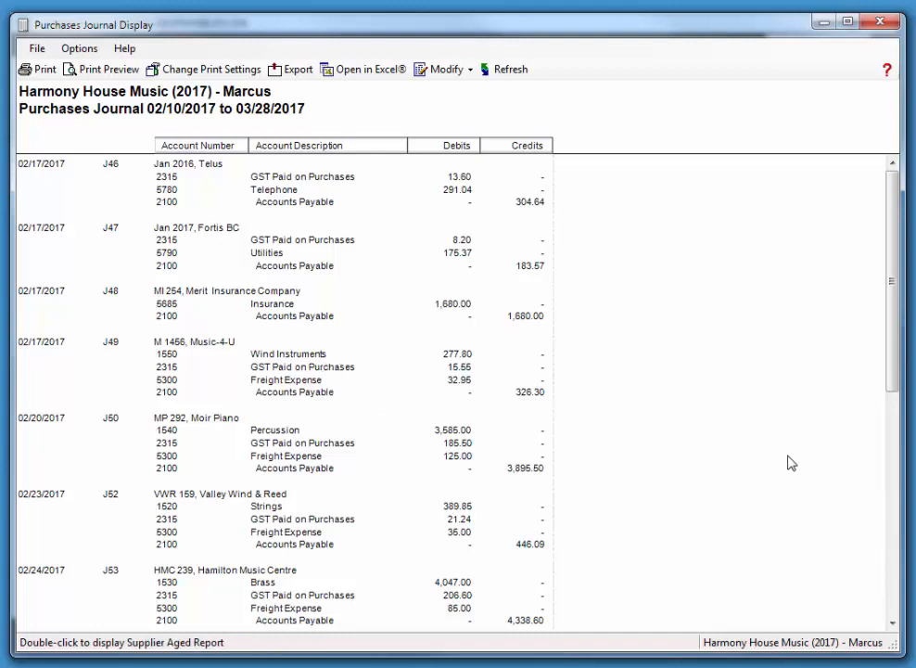
click(885, 21)
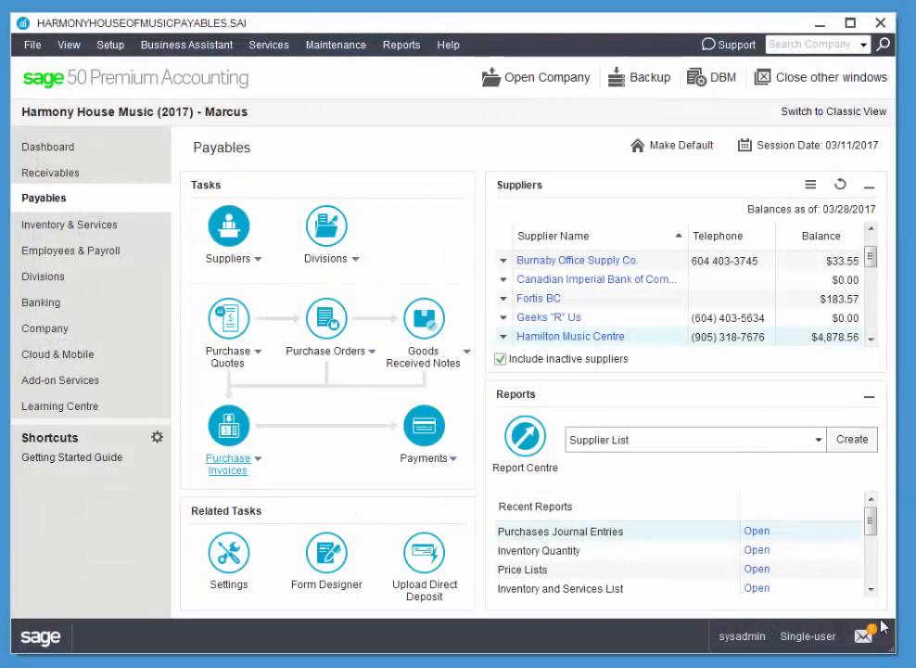